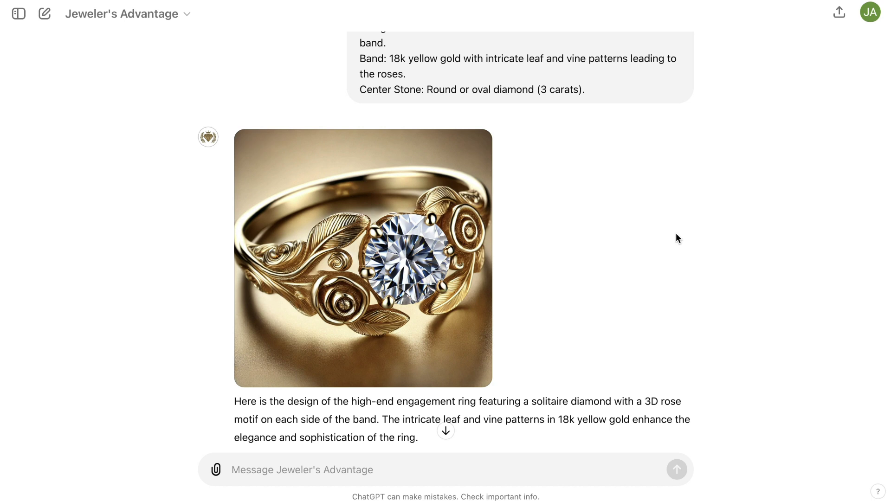
scroll(676, 238, up, 20)
scroll(682, 234, up, 15)
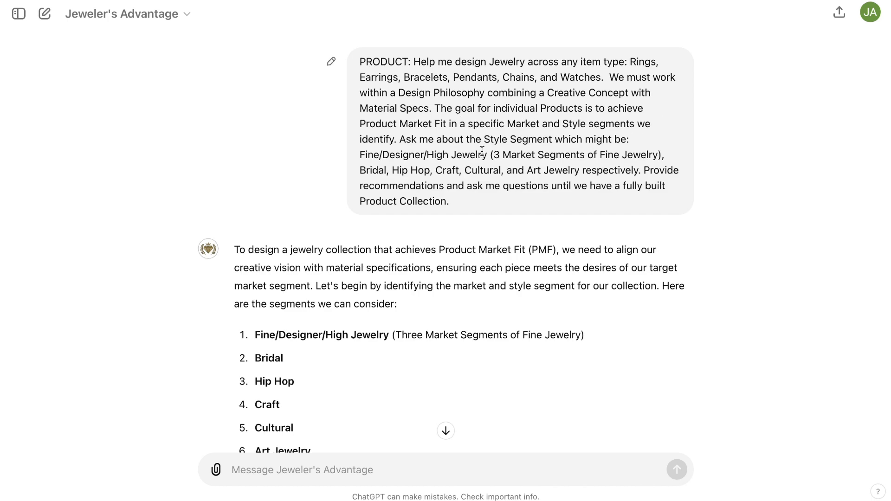
scroll(551, 210, down, 2)
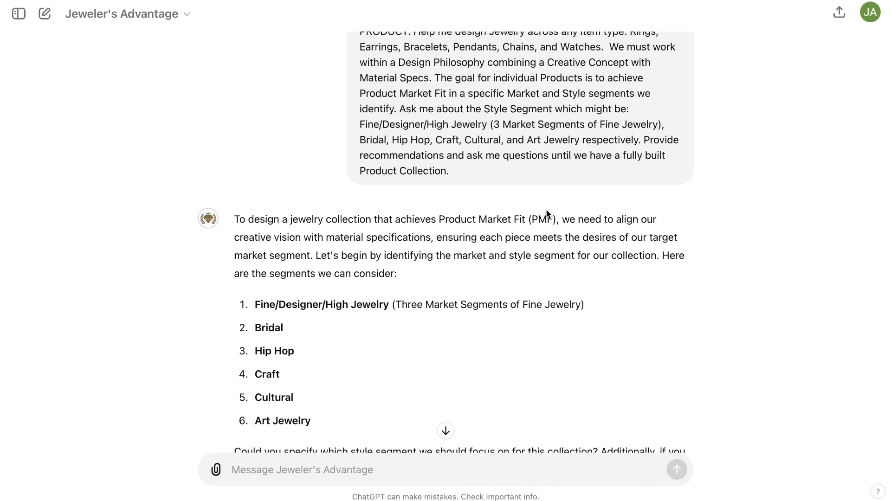
scroll(548, 210, down, 3)
scroll(553, 210, up, 3)
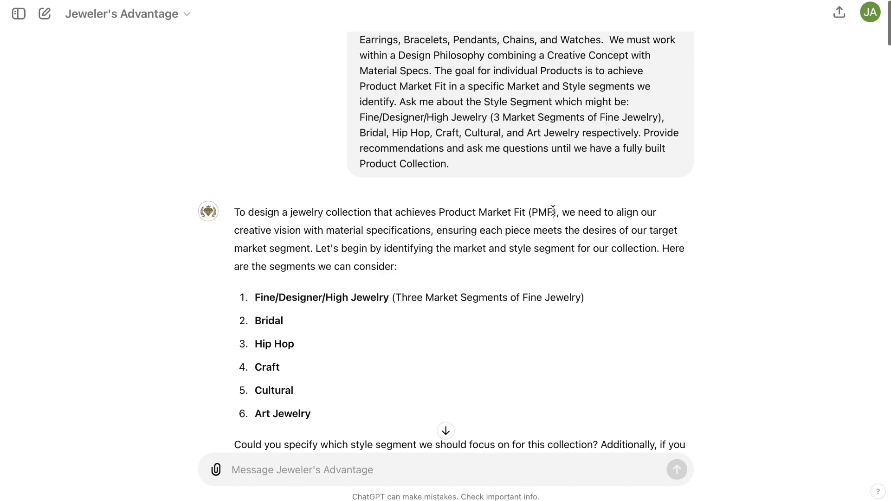
scroll(552, 210, down, 2)
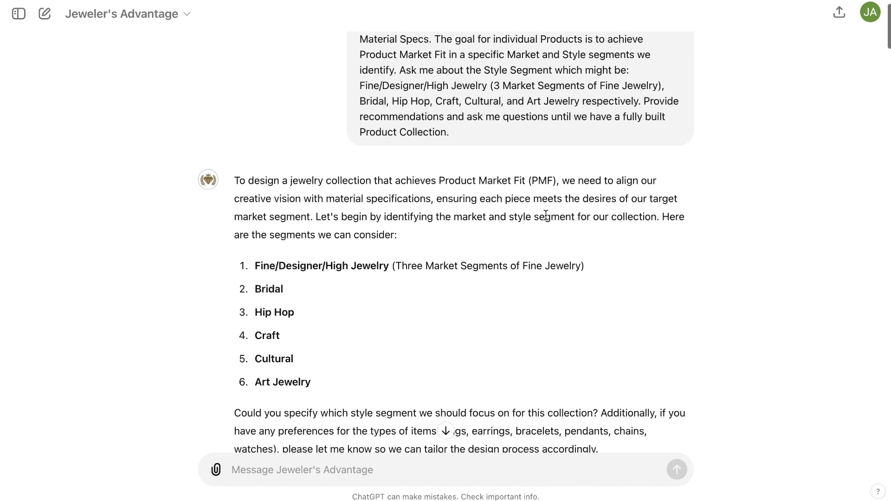
scroll(546, 215, down, 2)
scroll(365, 293, down, 3)
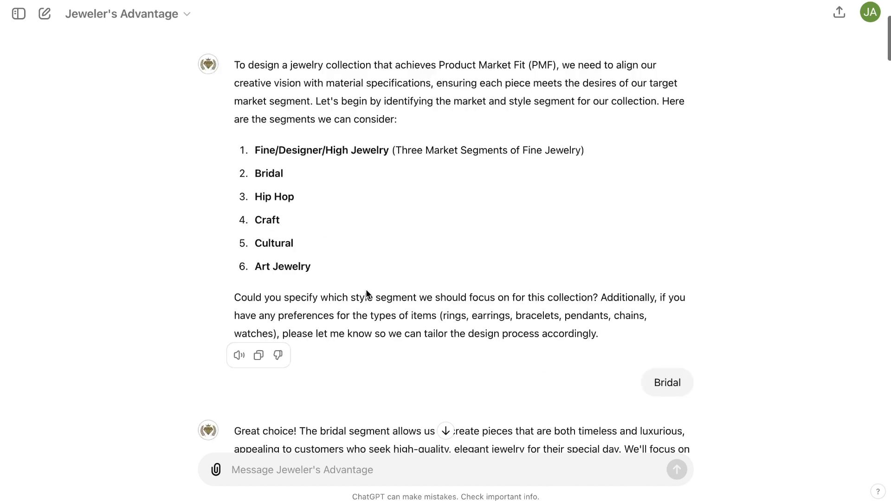
scroll(365, 289, down, 3)
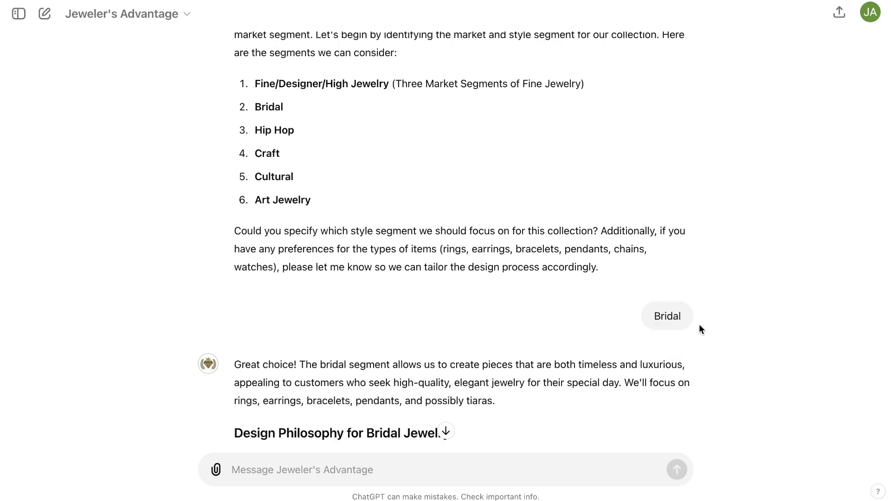
scroll(678, 328, down, 10)
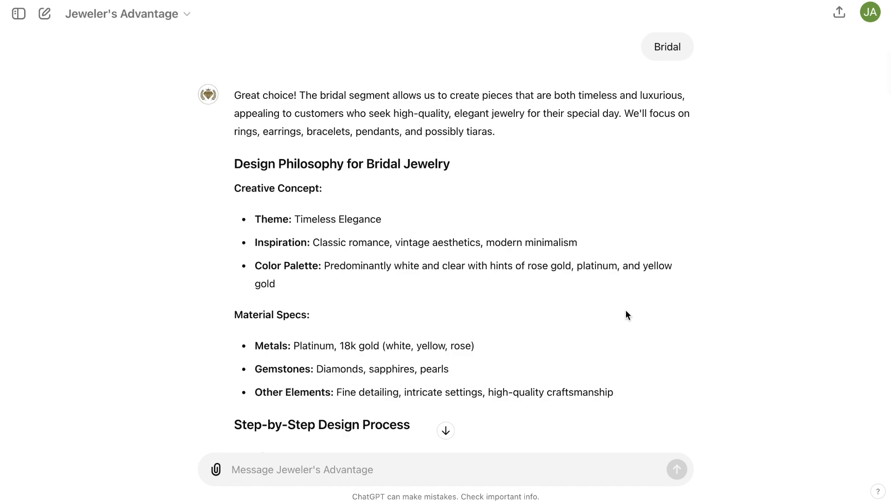
scroll(613, 308, down, 7)
scroll(611, 307, down, 6)
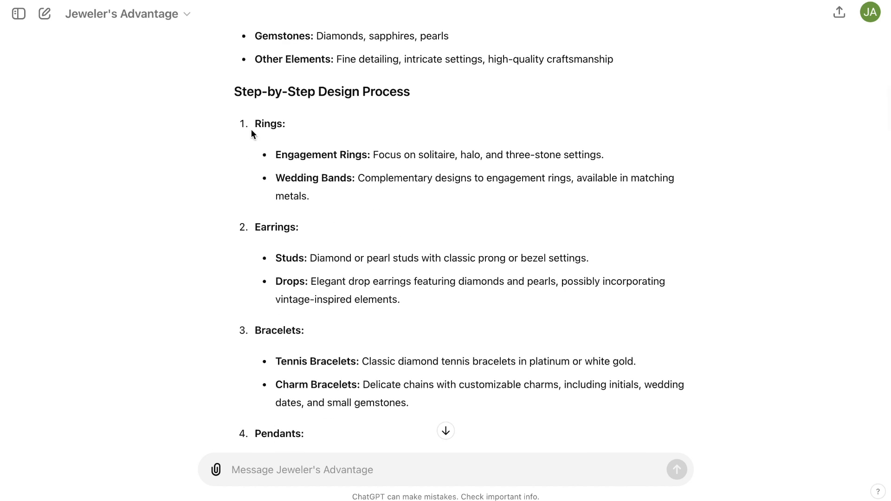
scroll(472, 251, down, 15)
scroll(473, 254, down, 8)
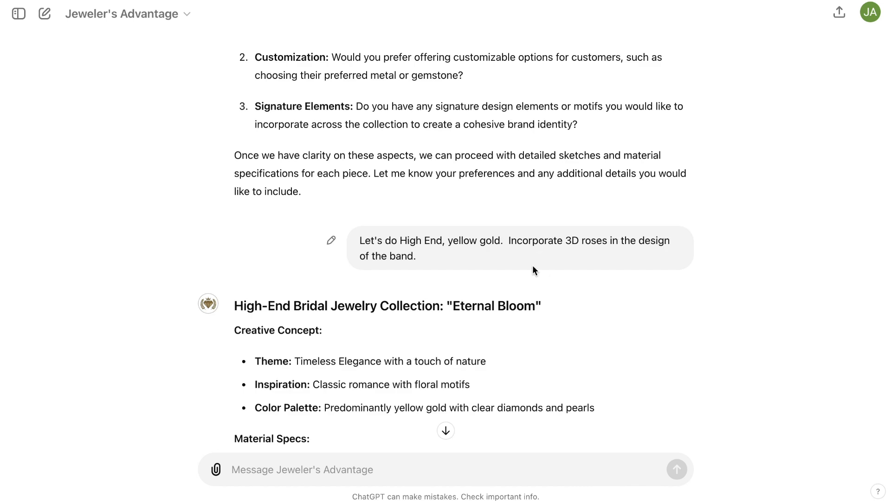
scroll(475, 293, down, 4)
scroll(436, 280, down, 15)
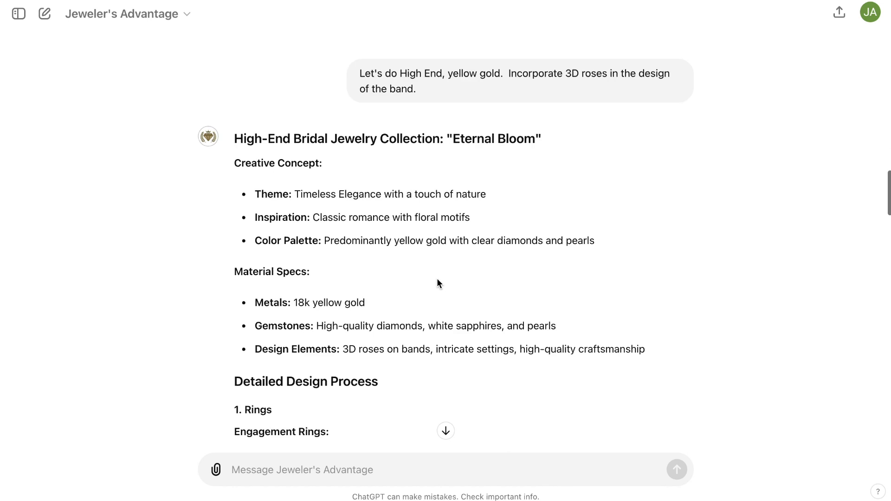
scroll(440, 278, down, 20)
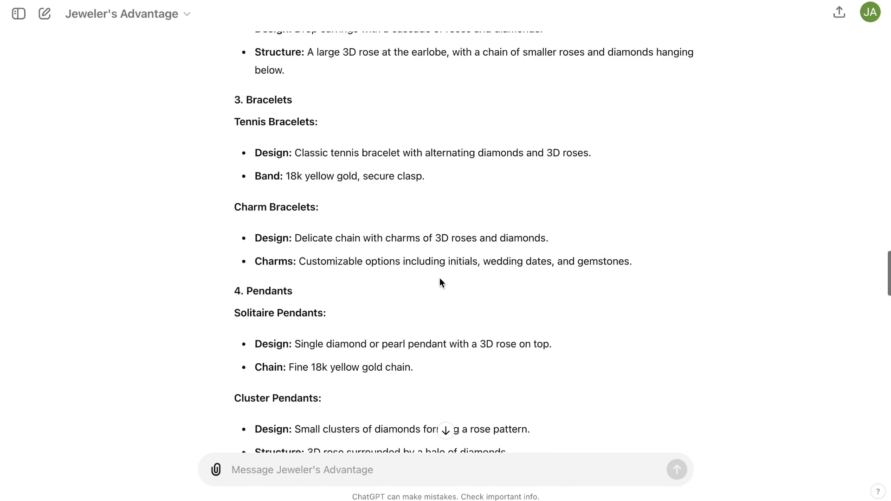
scroll(441, 279, down, 20)
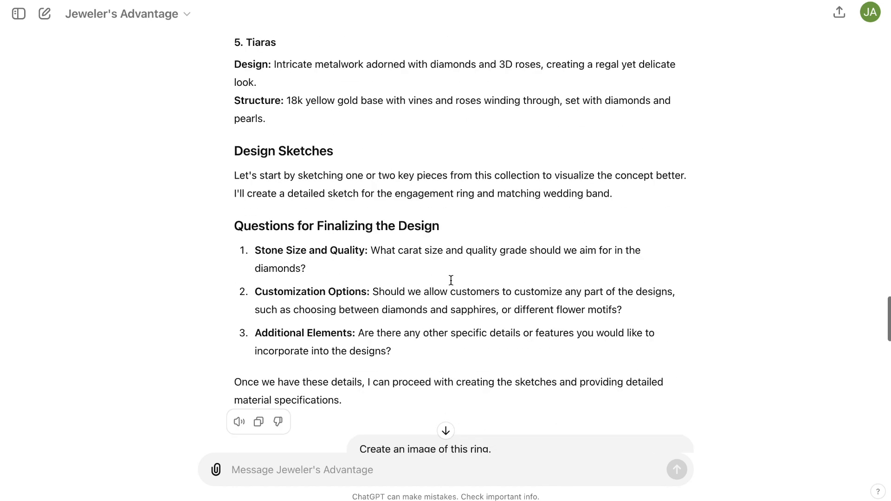
scroll(453, 285, up, 4)
scroll(453, 286, up, 1)
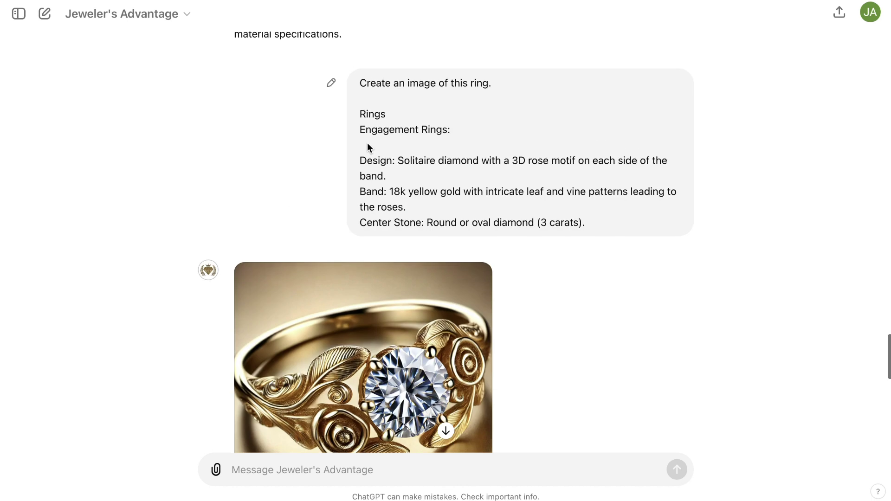
scroll(383, 99, up, 15)
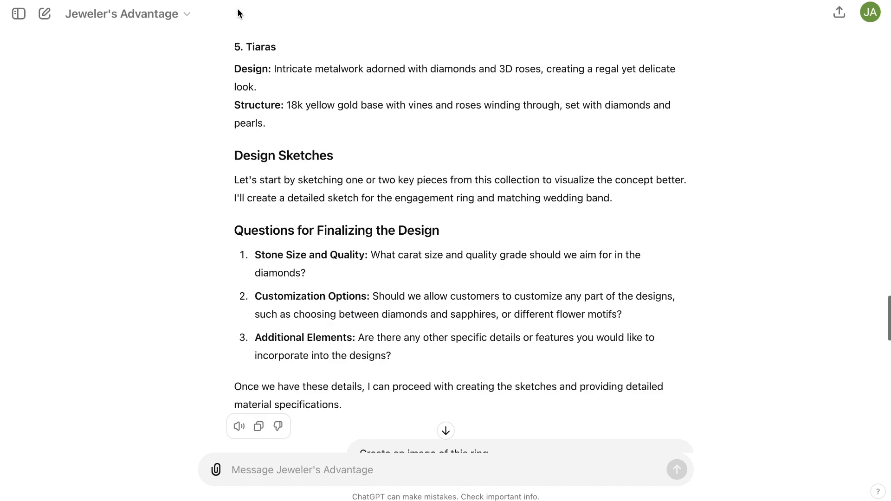
scroll(304, 85, down, 15)
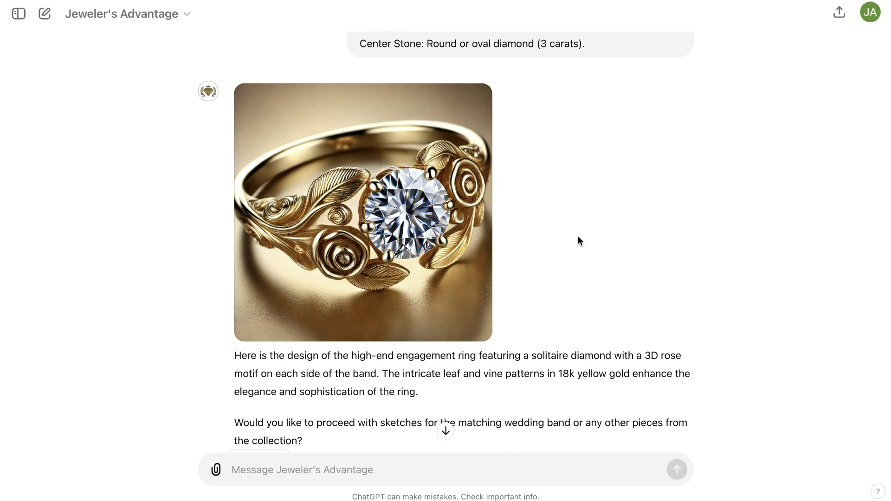
scroll(556, 243, down, 1)
scroll(556, 243, down, 2)
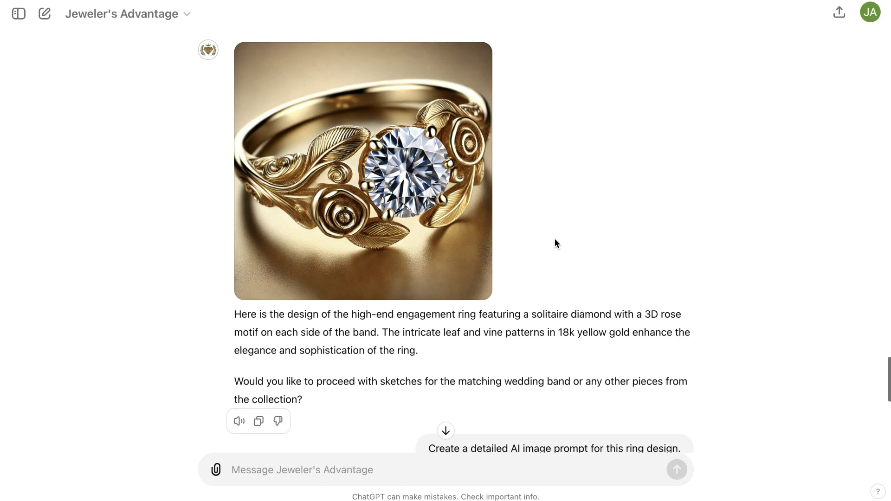
scroll(556, 243, down, 1)
scroll(554, 238, up, 2)
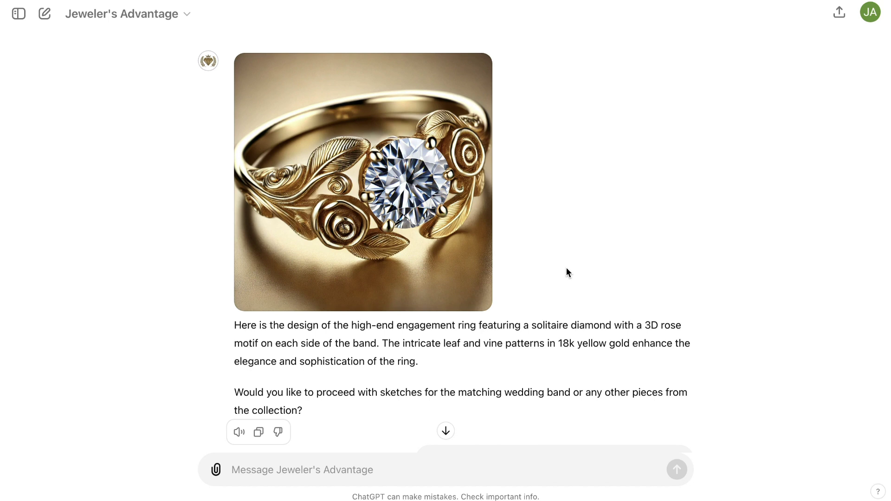
- Send 'Create a detailed AI image prompt for this ring design.' and select the returned prompt paragraph
scroll(566, 273, down, 1)
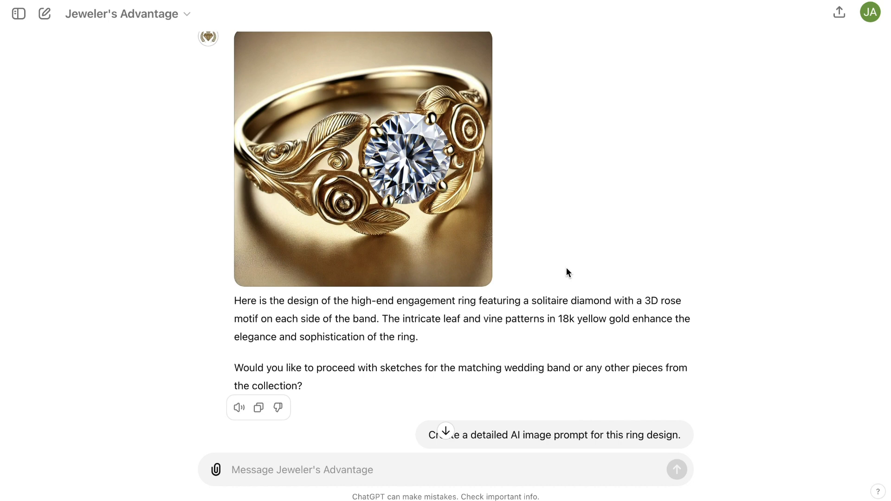
scroll(566, 268, up, 3)
scroll(567, 269, down, 2)
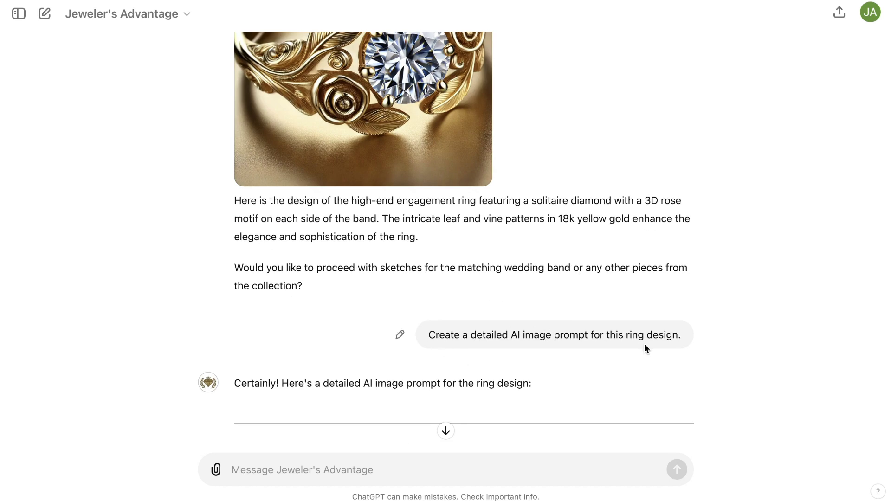
scroll(679, 340, up, 7)
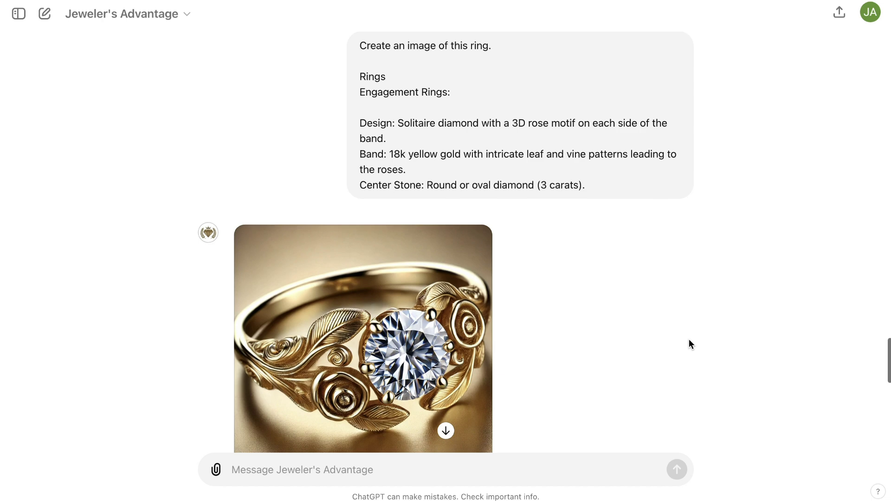
scroll(690, 344, down, 2)
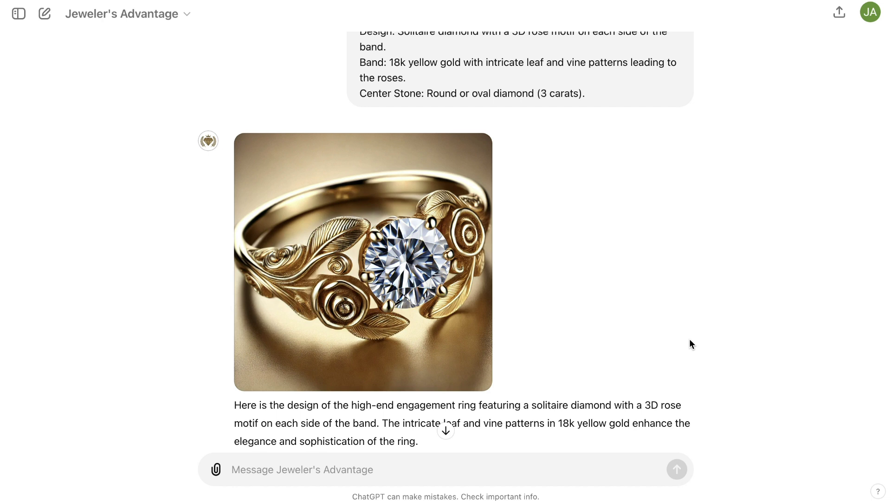
scroll(695, 337, down, 1)
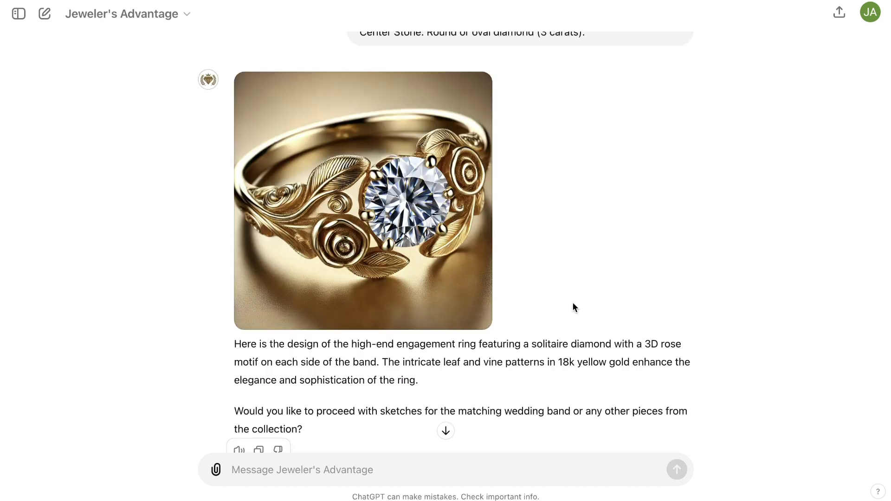
text(Create a detailed AI image prompt for this ring design.)
key(Return)
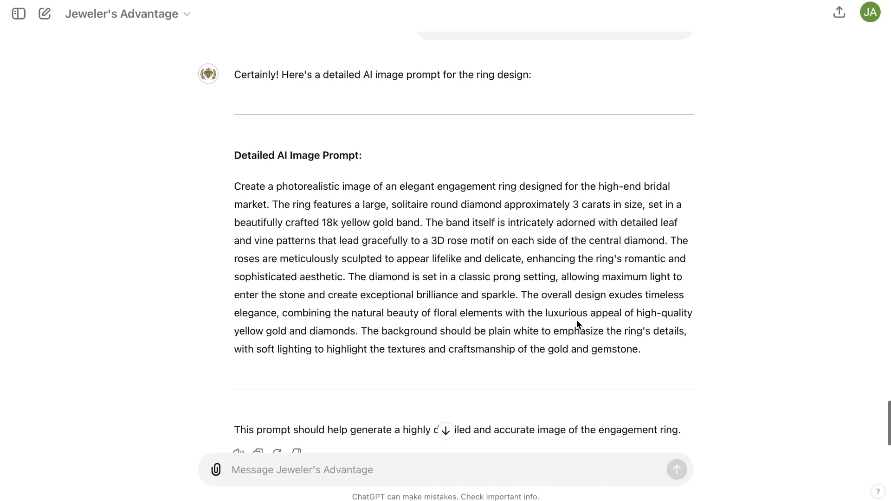
drag(648, 348, 233, 185)
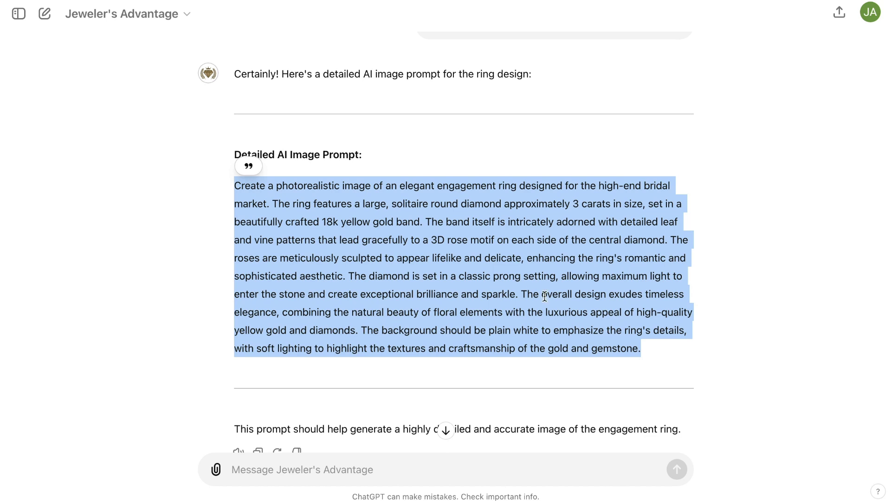
click(646, 349)
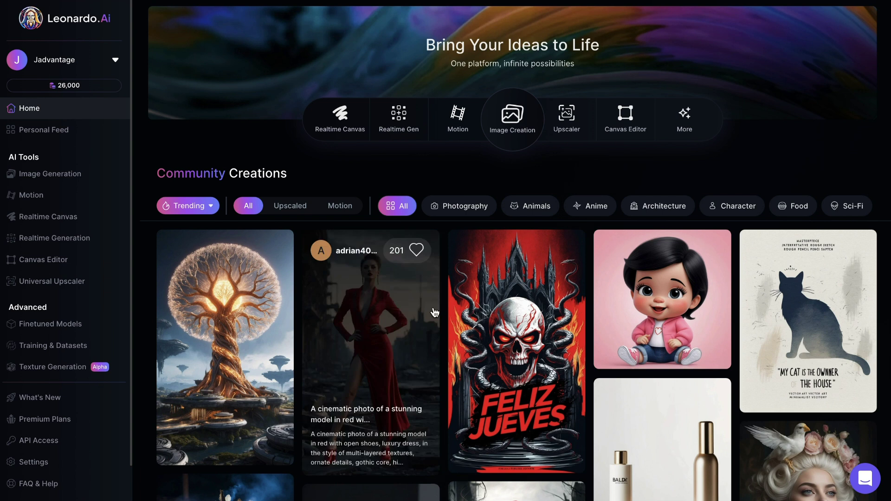
- Scroll through the Leonardo.Ai Home feed of community-generated images
scroll(532, 315, down, 3)
scroll(533, 314, down, 4)
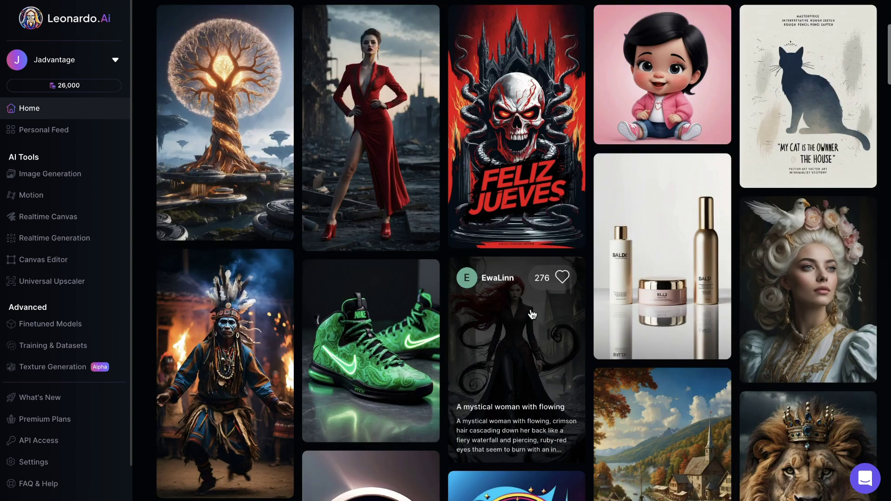
scroll(532, 314, down, 3)
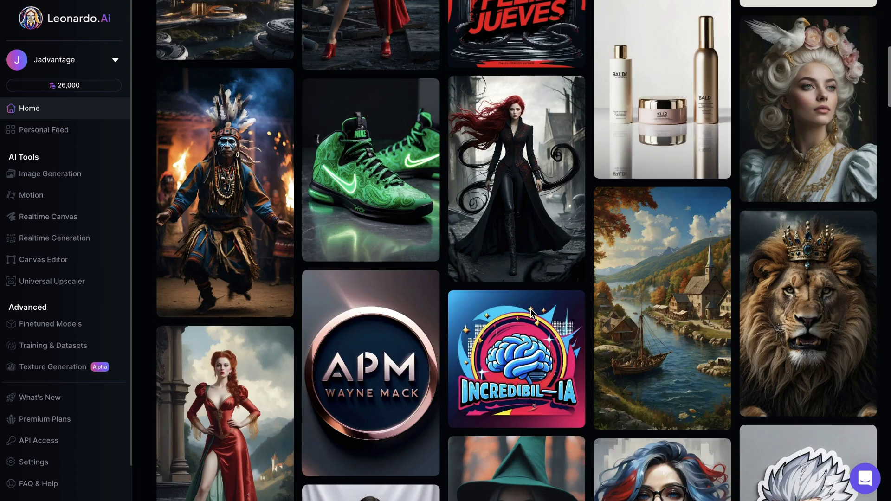
scroll(575, 315, up, 7)
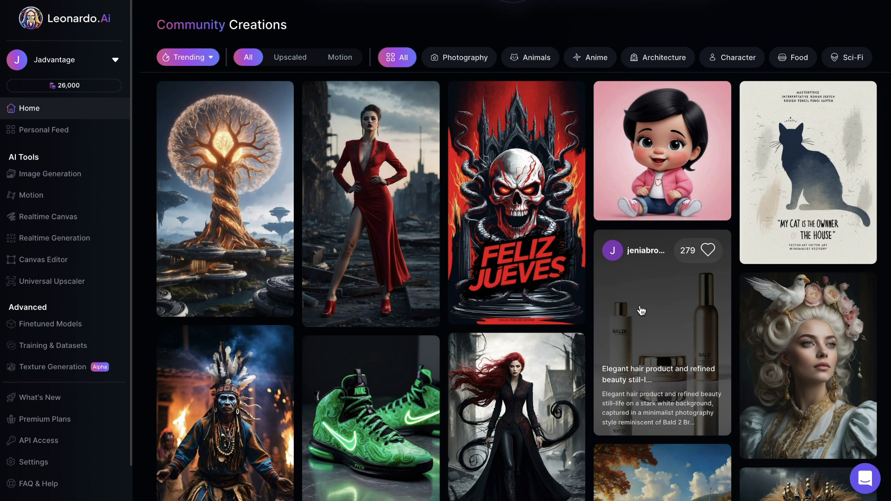
scroll(641, 311, down, 1)
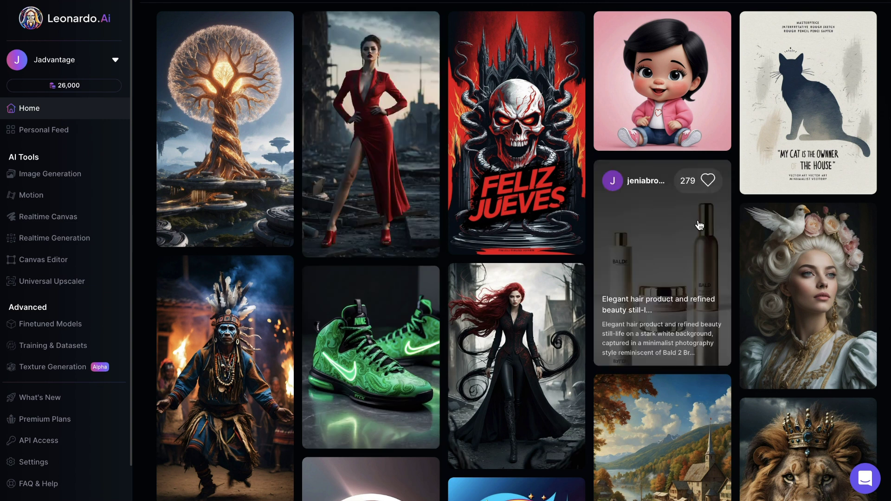
scroll(751, 258, down, 1)
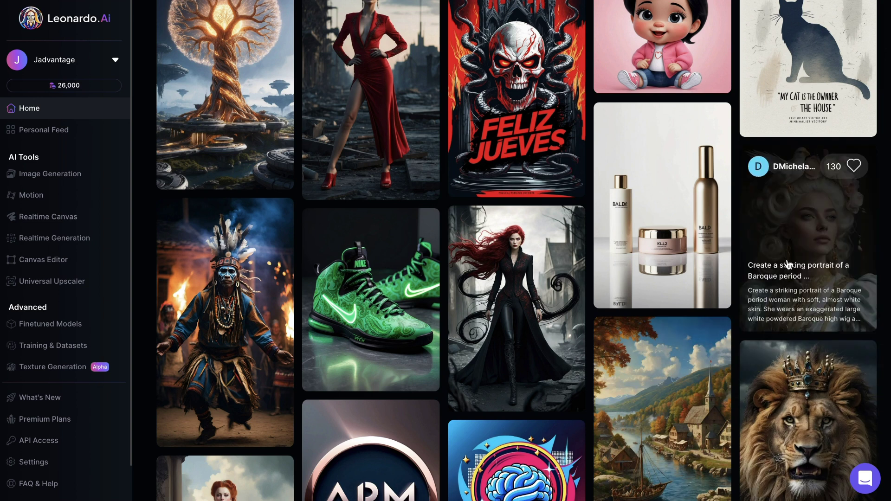
scroll(808, 232, down, 2)
scroll(728, 325, up, 8)
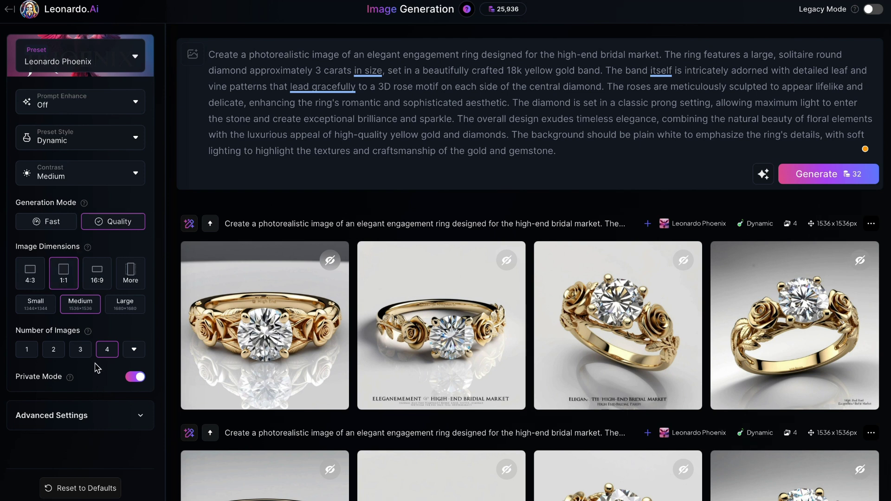
- Scroll down to the four photorealistic rose-motif yellow gold rings generated from the pasted prompt
mouse_move(502, 332)
scroll(502, 332, down, 3)
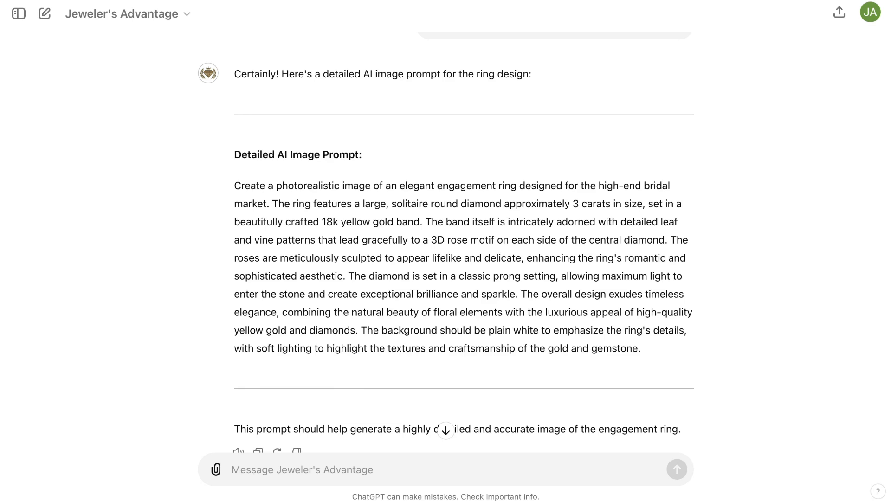
scroll(390, 118, down, 10)
scroll(390, 118, up, 1)
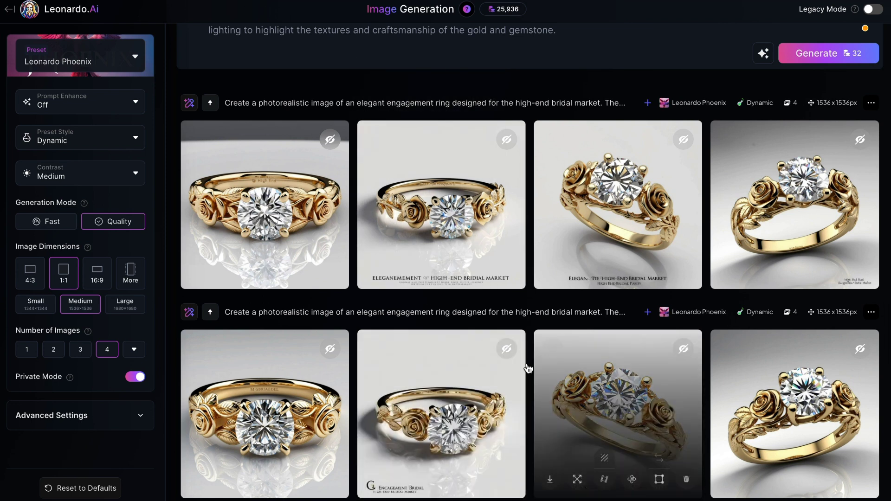
scroll(528, 351, down, 2)
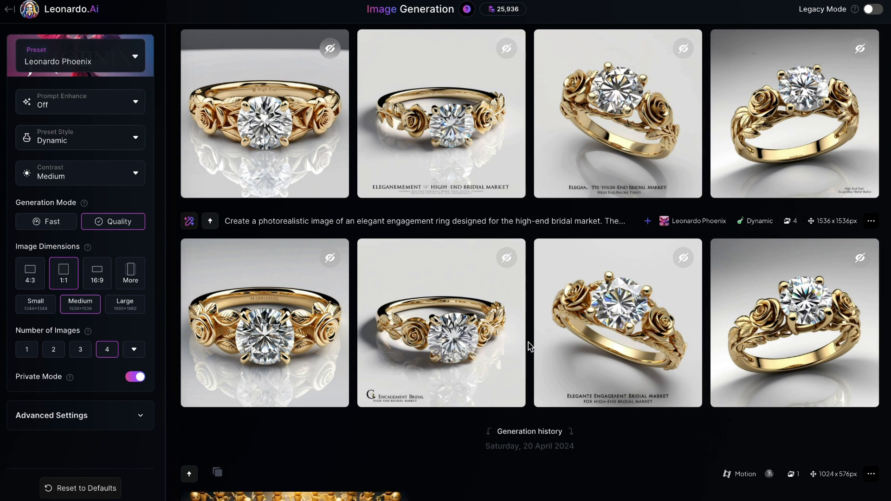
scroll(528, 346, up, 4)
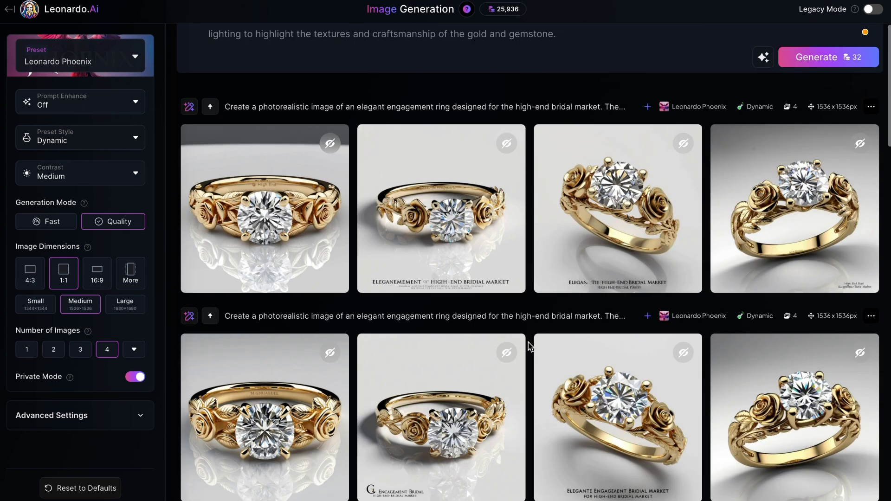
scroll(530, 346, up, 2)
scroll(529, 349, down, 4)
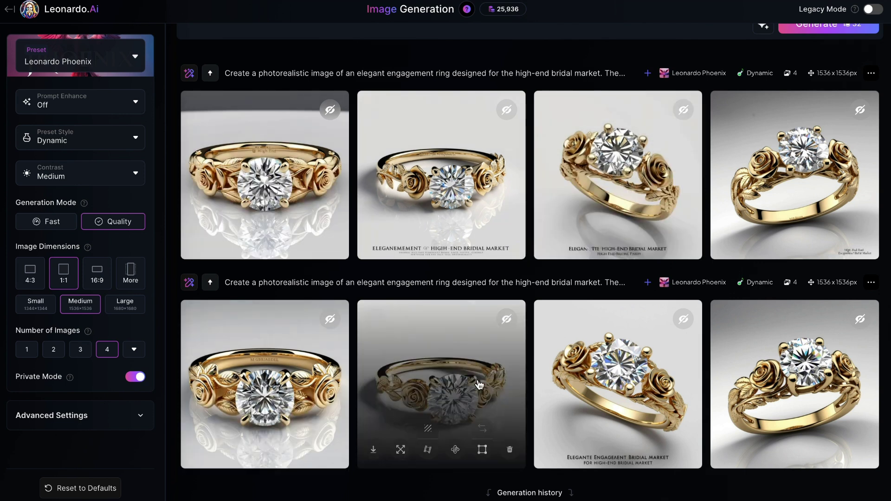
click(293, 372)
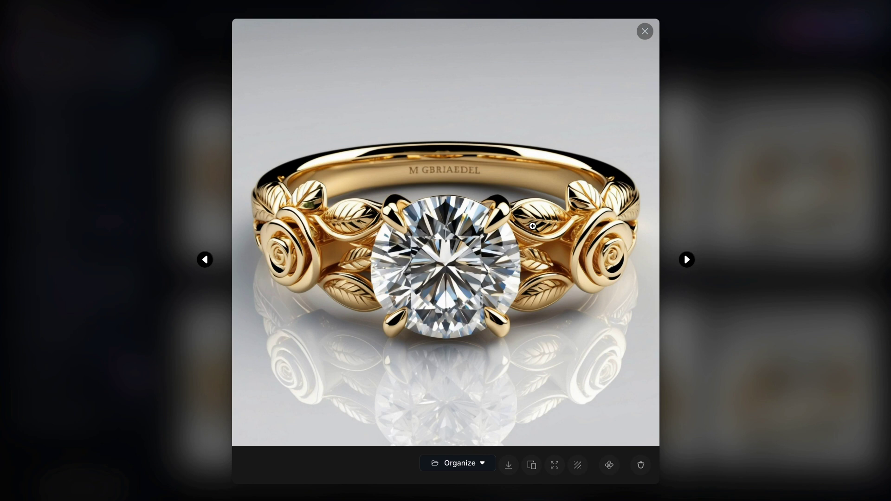
click(646, 32)
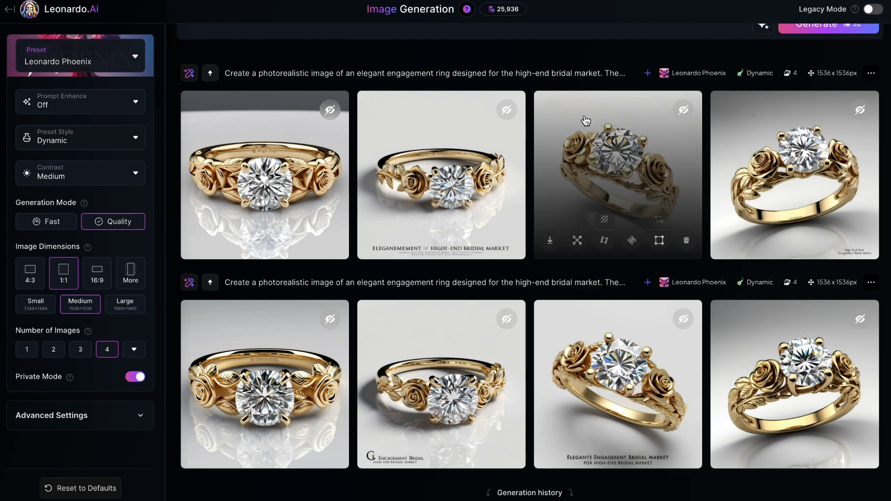
click(282, 389)
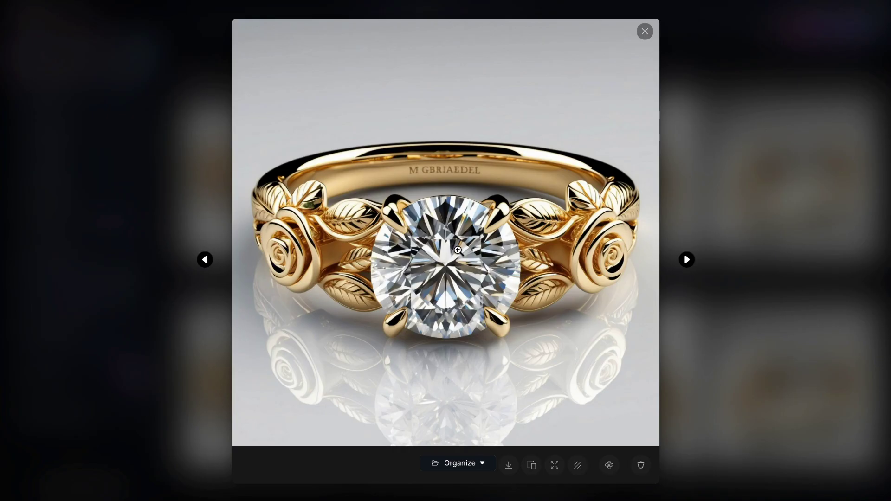
key(Escape)
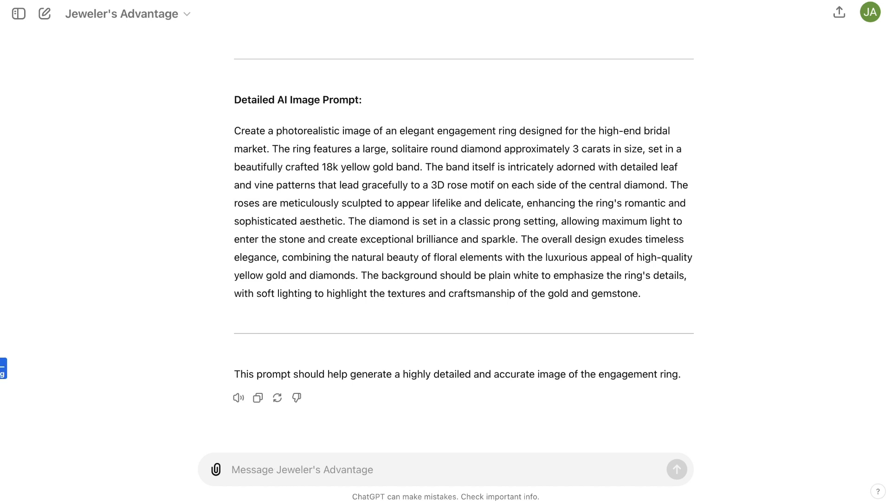
- Attach the ring image, ask 'Tell me what you see', and read ChatGPT's description
drag(4, 368, 304, 459)
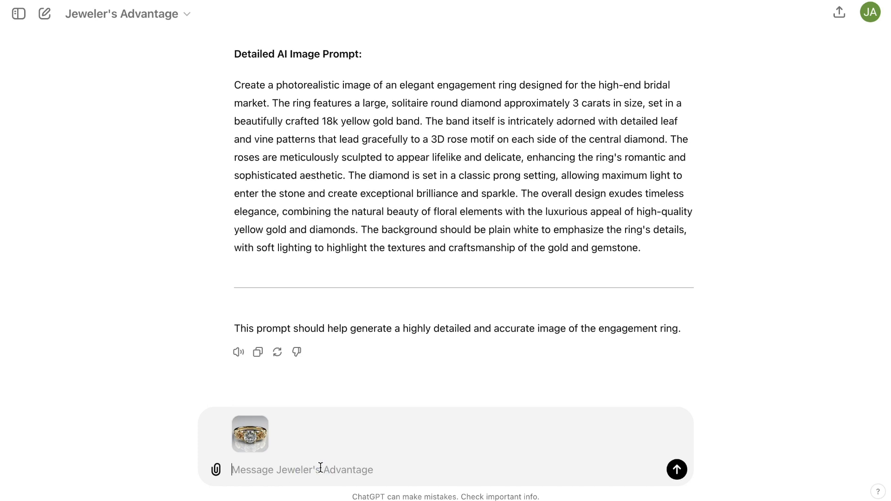
text(Tell me what you see)
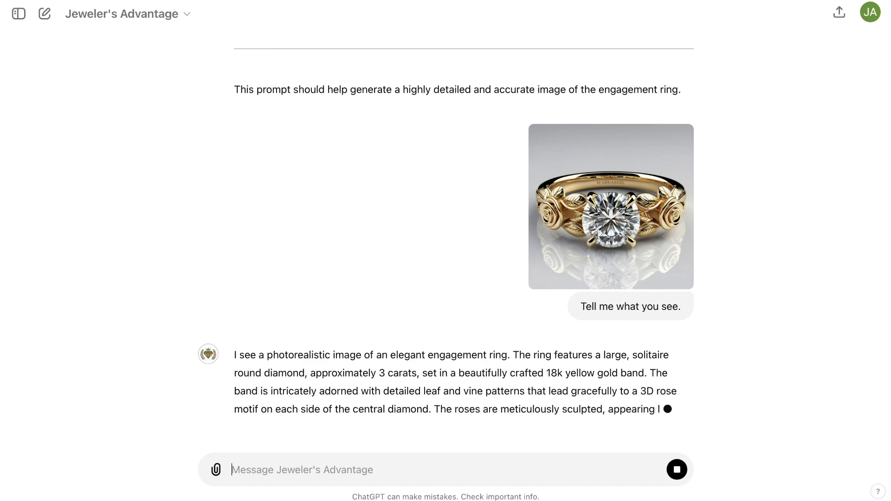
scroll(294, 273, up, 8)
scroll(294, 273, up, 20)
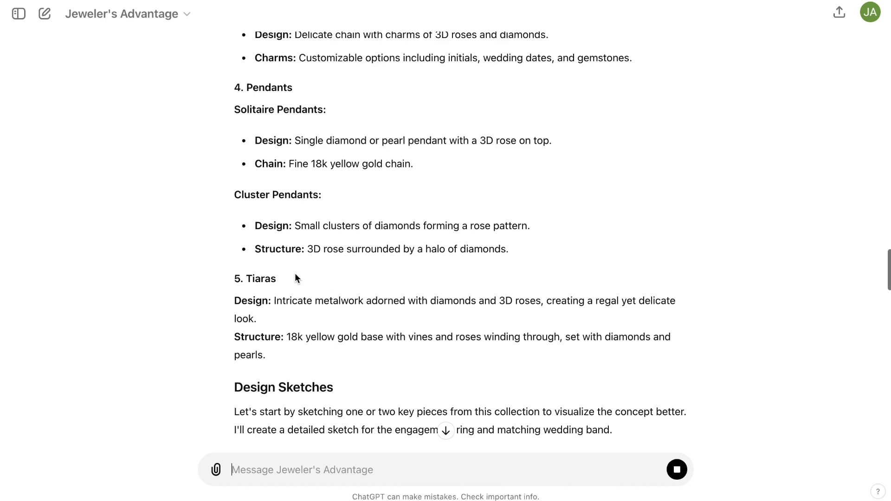
scroll(294, 273, up, 20)
scroll(294, 273, down, 18)
scroll(295, 274, down, 20)
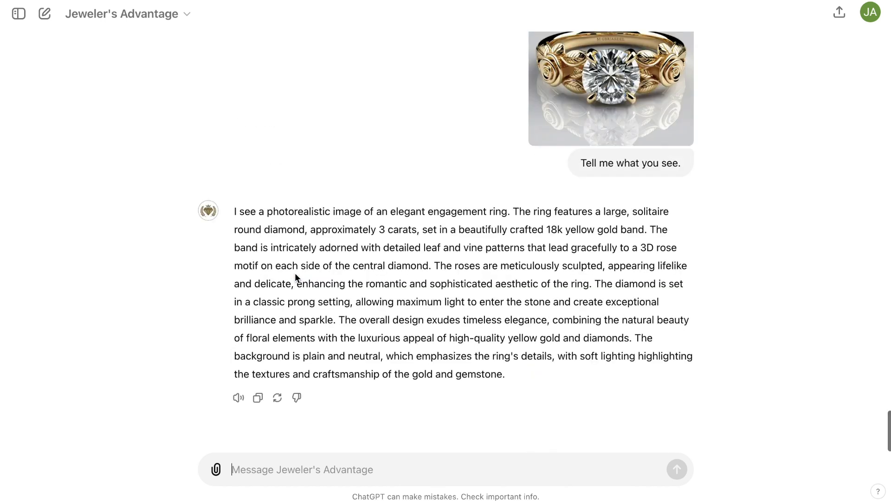
scroll(295, 273, up, 1)
scroll(492, 138, up, 3)
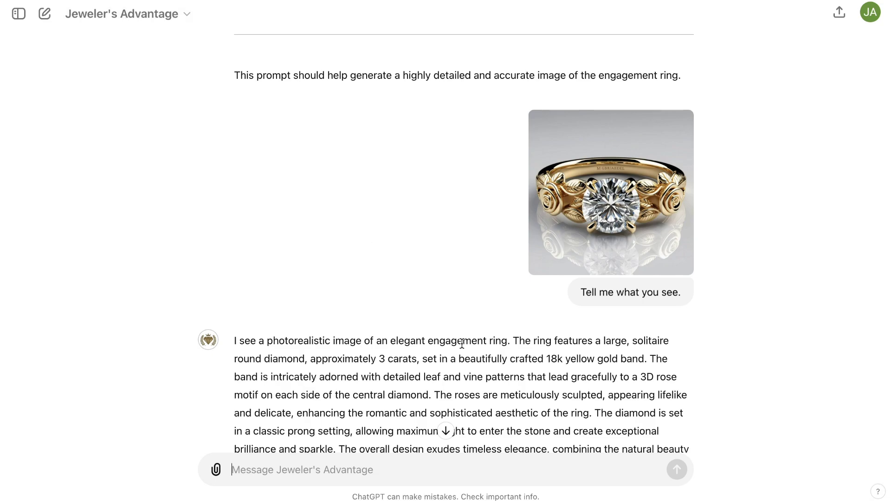
scroll(653, 318, down, 3)
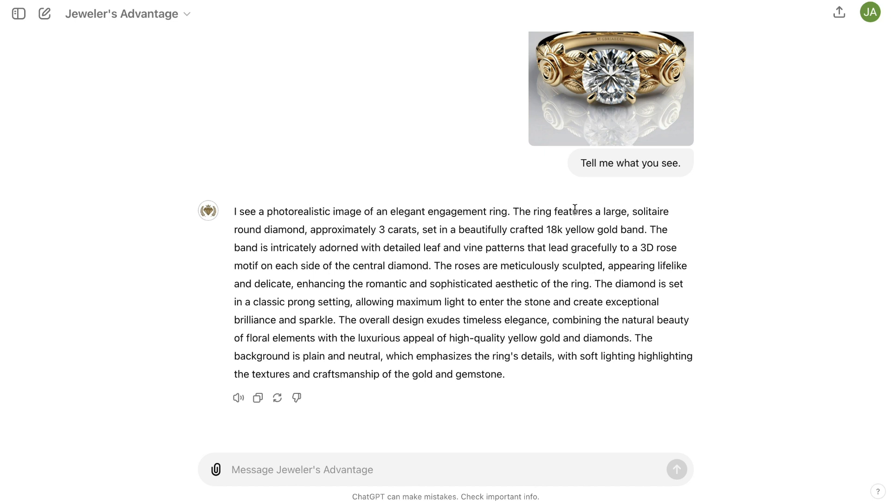
scroll(629, 205, up, 2)
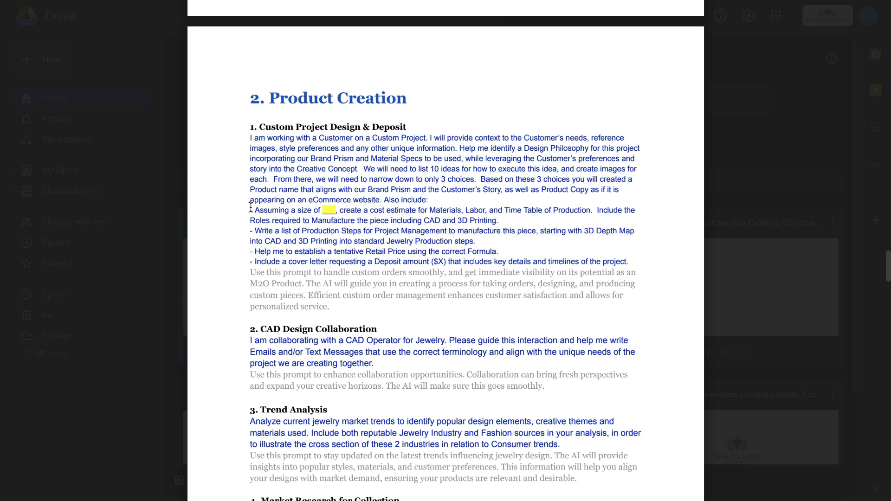
- Copy the four Custom Project bullet instructions from the PDF into ChatGPT's message box
click(636, 259)
drag(637, 259, 244, 209)
key(super+c)
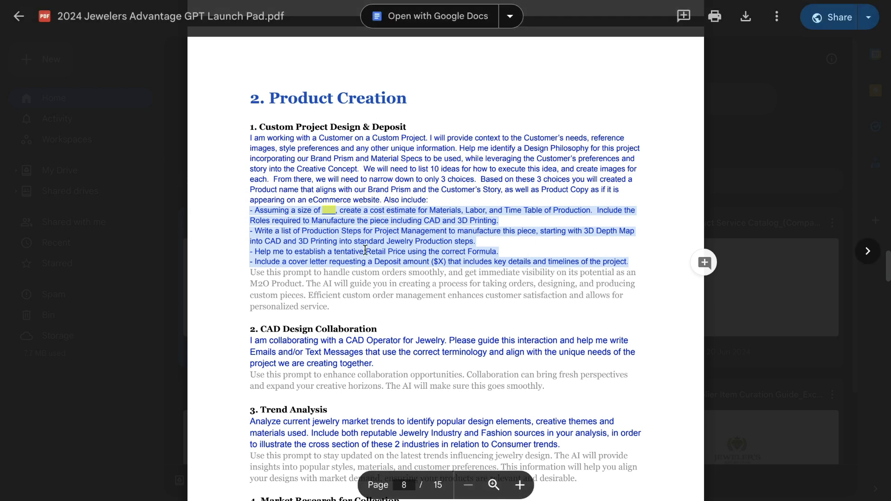
key(super+Tab)
click(295, 469)
key(super+v)
scroll(299, 380, up, 1)
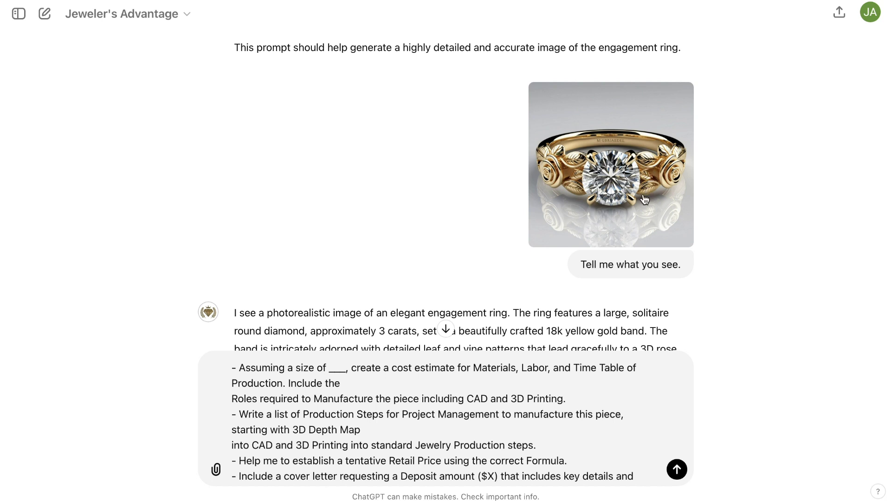
- Fill the blanks with '8mm width in the band' and a $1000 deposit, then send
double_click(334, 370)
text(8mm width in the band)
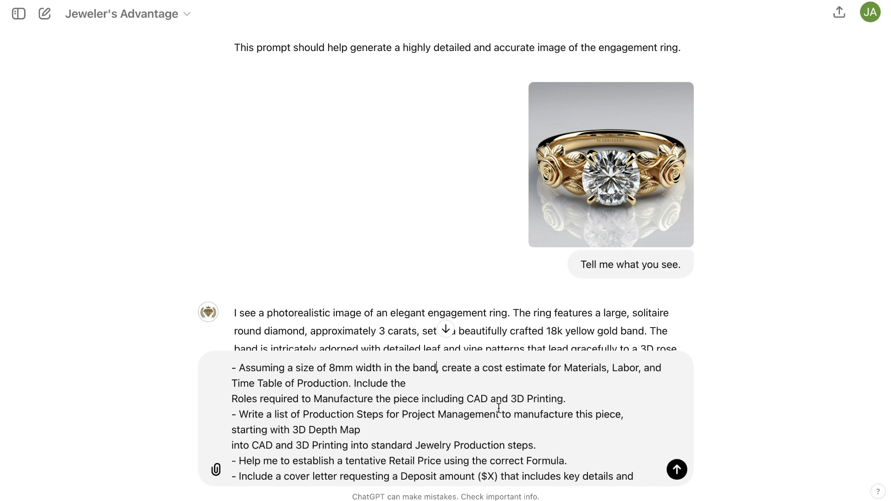
scroll(499, 408, down, 2)
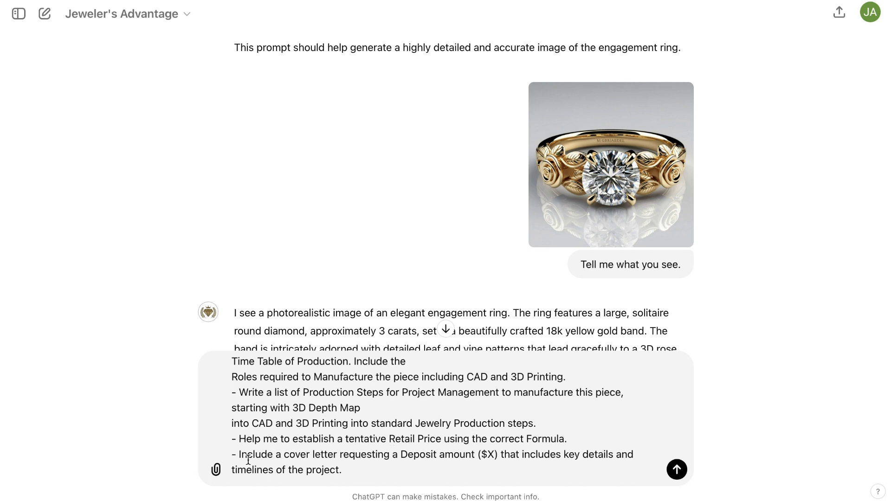
click(494, 455)
key(BackSpace)
text(1000)
click(674, 471)
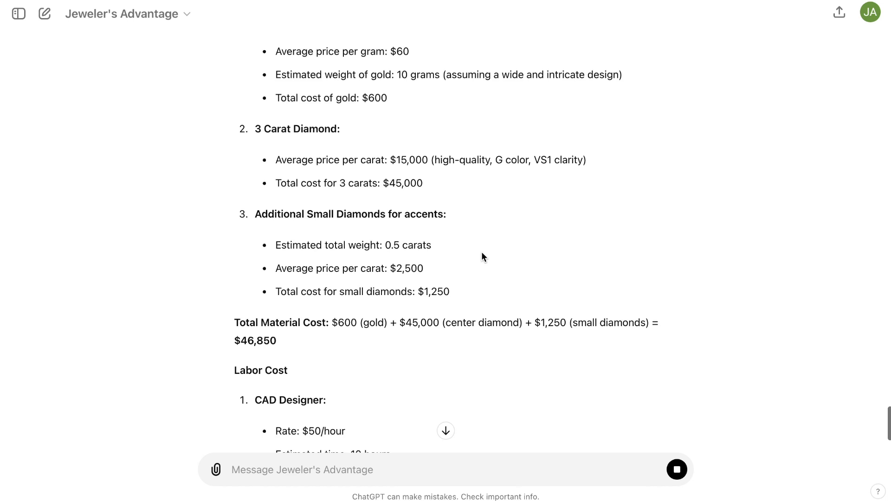
- Read through the $2,800 labor cost, 35-hour timetable, five roles and production steps
scroll(481, 252, up, 5)
scroll(481, 252, down, 2)
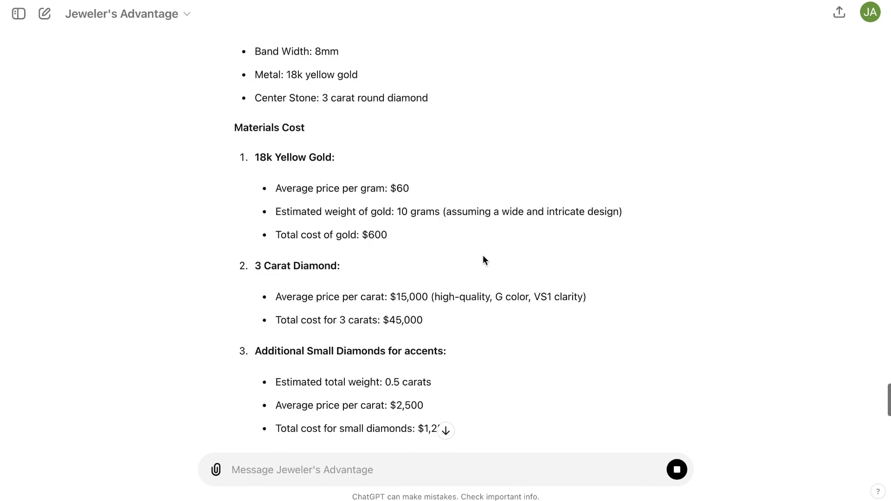
scroll(482, 260, down, 2)
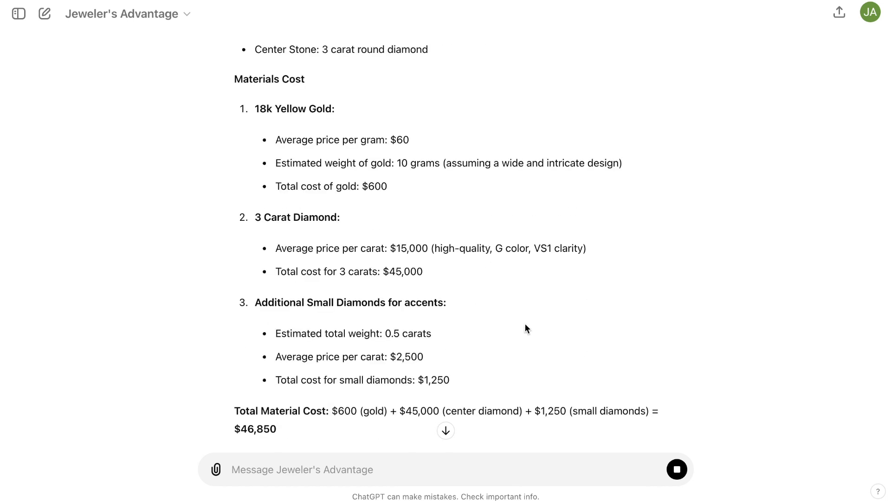
scroll(548, 352, down, 7)
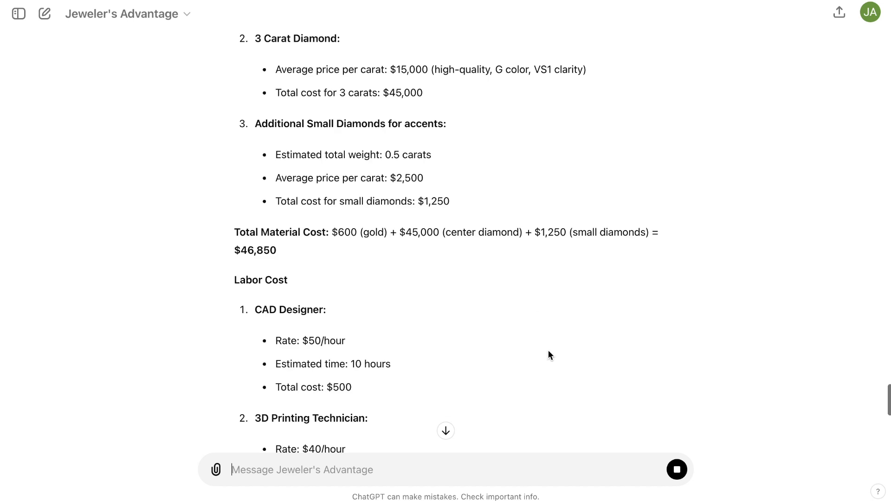
scroll(517, 308, down, 5)
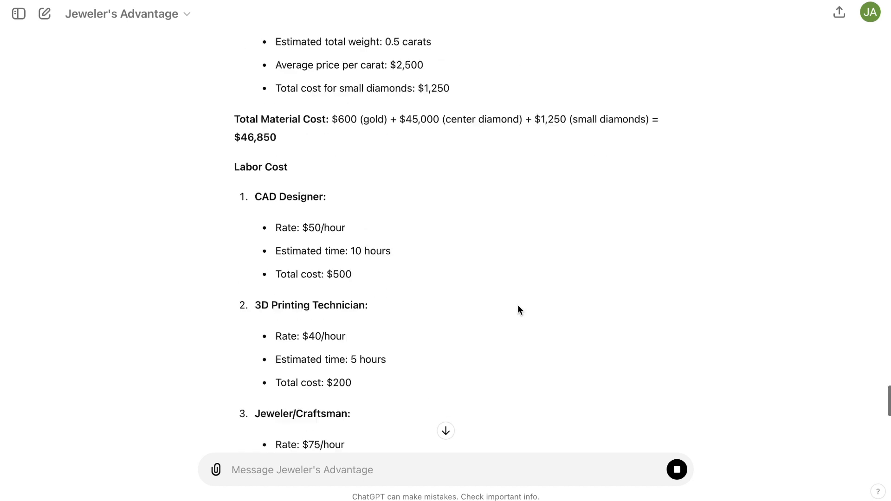
scroll(501, 300, down, 2)
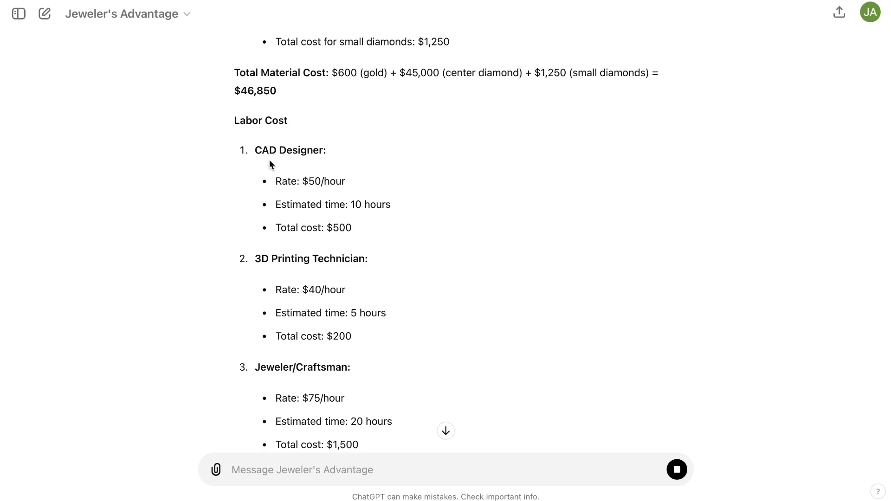
scroll(442, 285, down, 2)
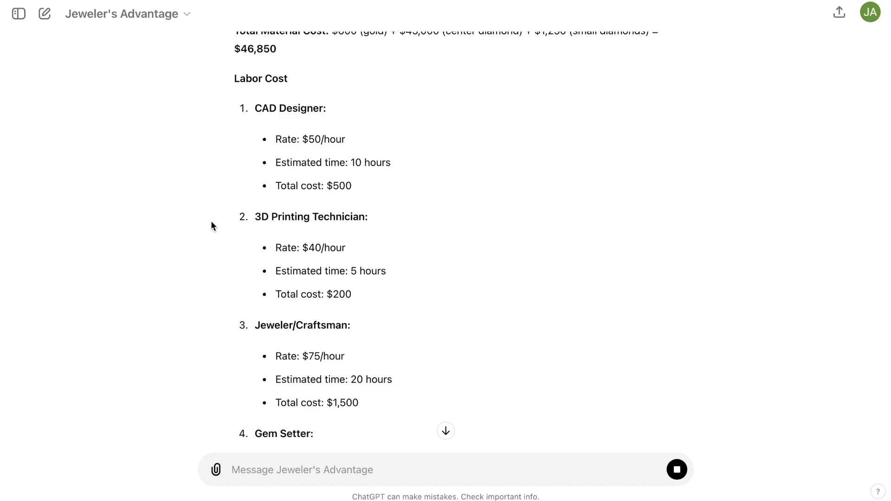
scroll(396, 302, down, 3)
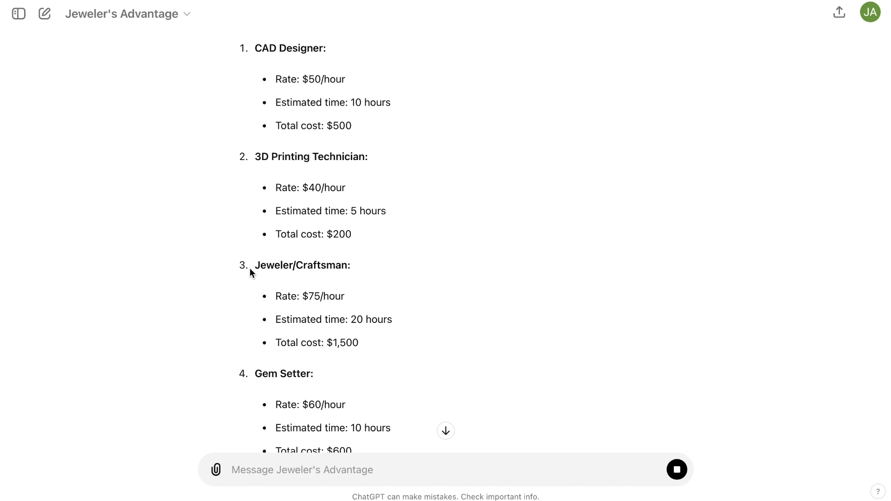
scroll(380, 301, down, 4)
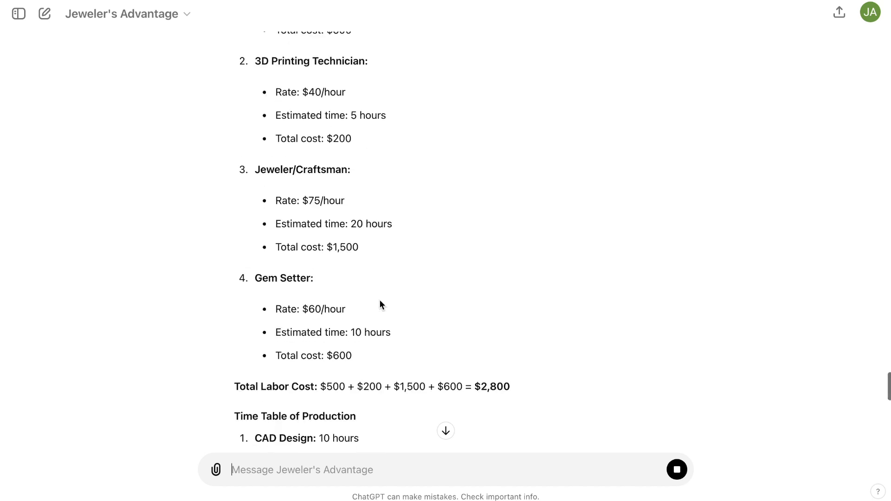
scroll(380, 305, down, 2)
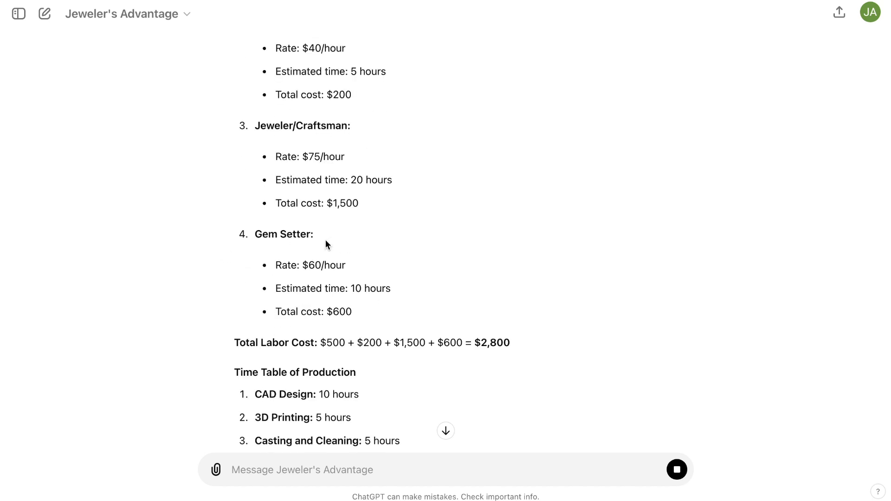
scroll(376, 266, down, 9)
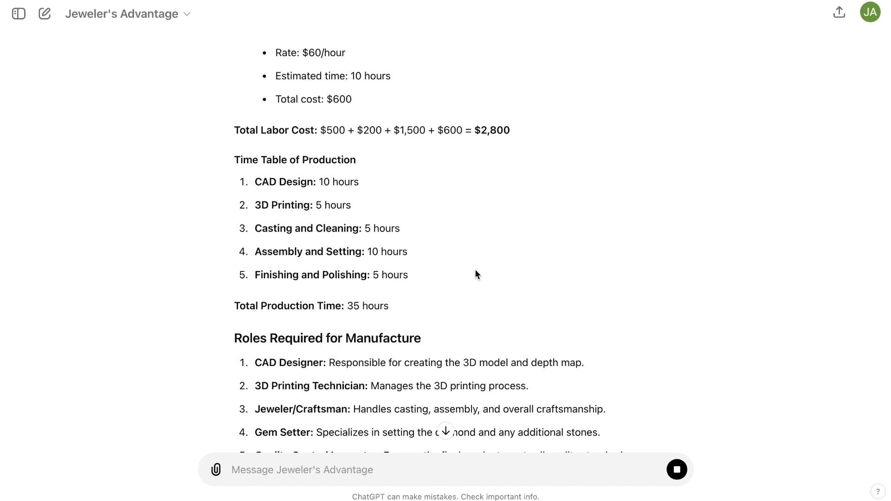
scroll(475, 274, down, 5)
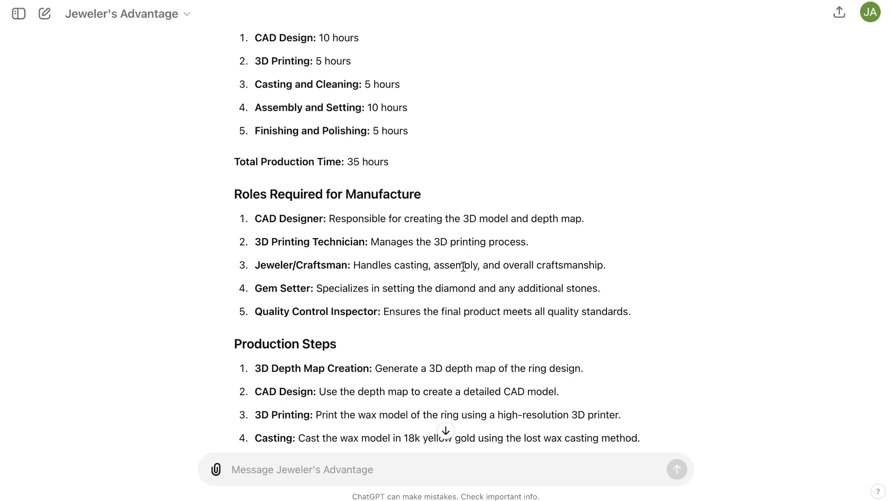
scroll(508, 279, down, 6)
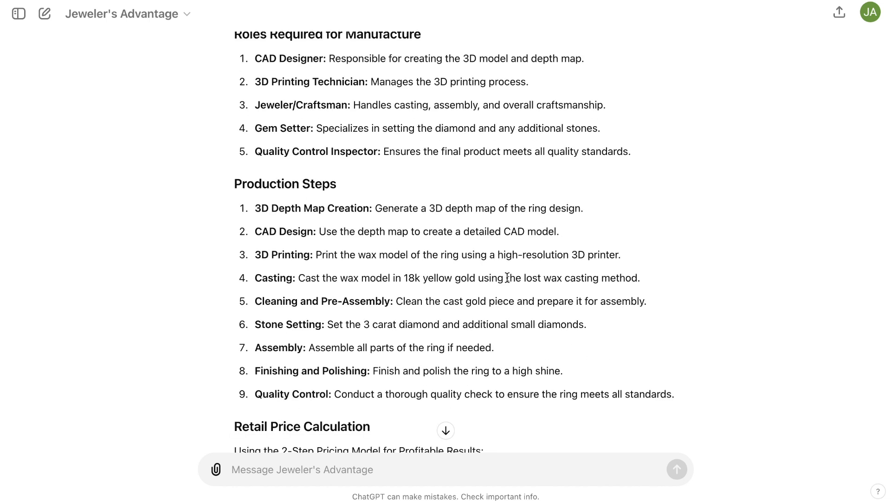
- Review the $83,000 retail price and select the cover letter's greeting and $1,000 deposit sentence
scroll(397, 241, down, 13)
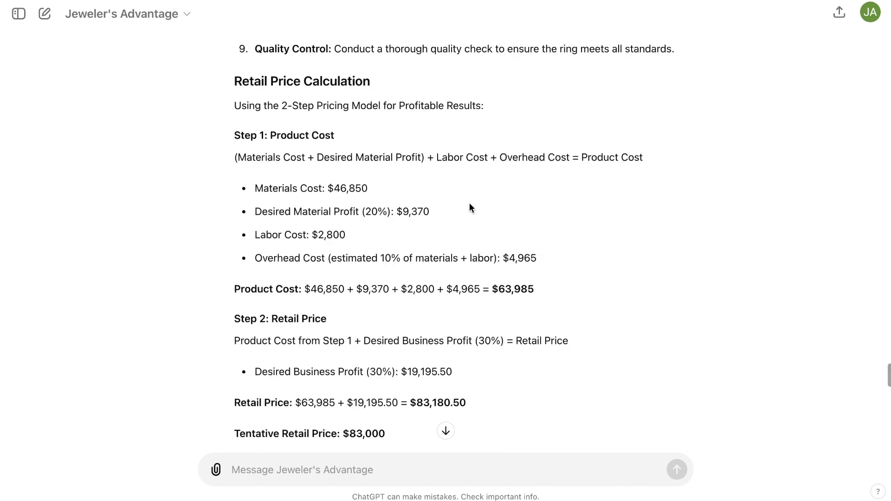
scroll(471, 207, down, 20)
scroll(470, 207, down, 6)
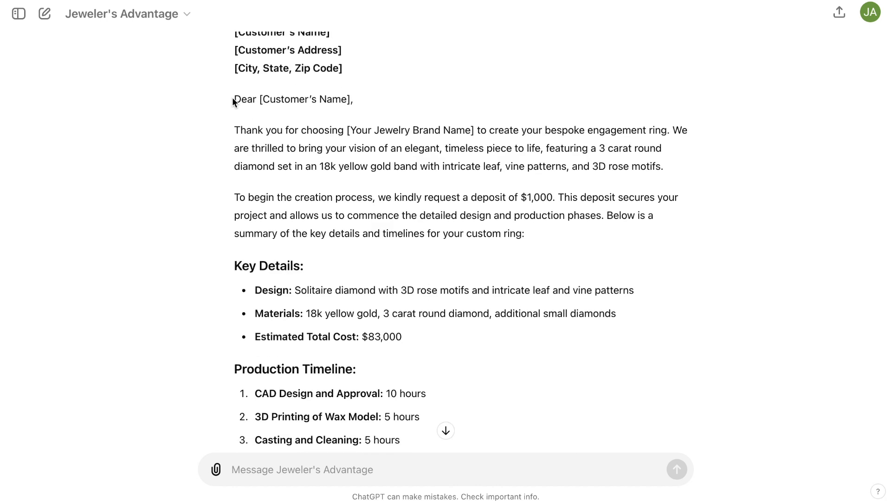
drag(232, 97, 373, 104)
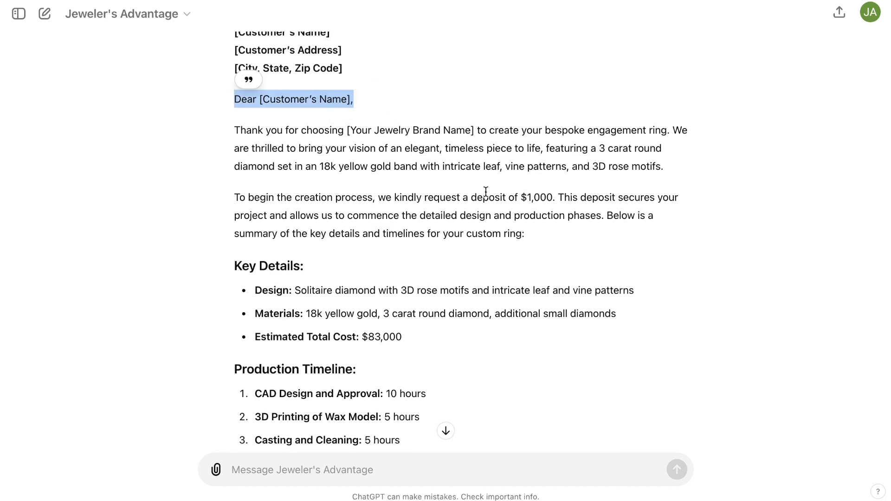
drag(385, 198, 561, 197)
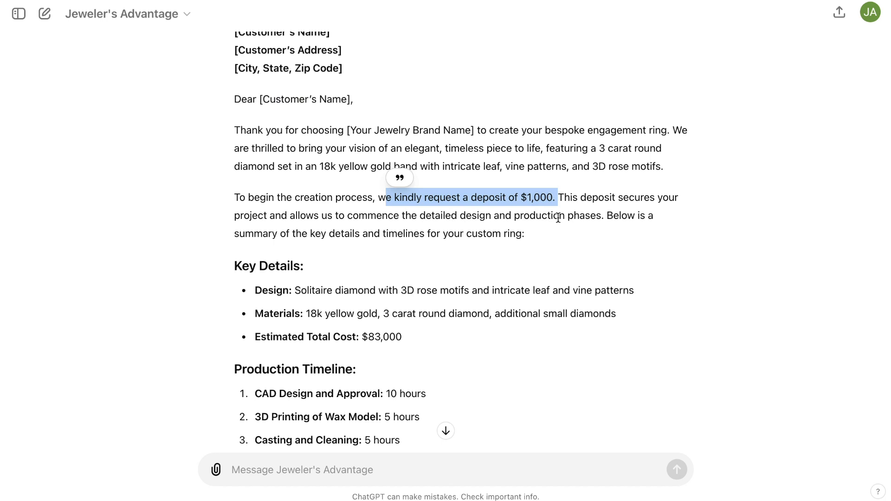
scroll(555, 224, down, 4)
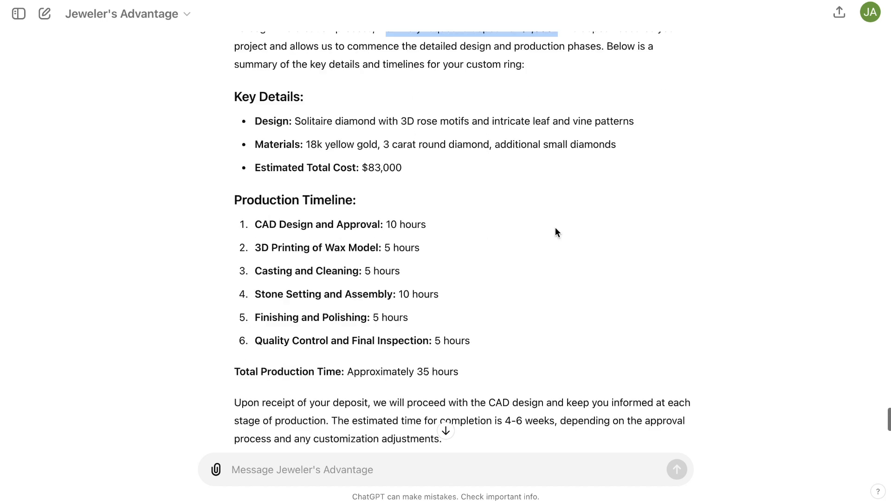
scroll(456, 185, down, 9)
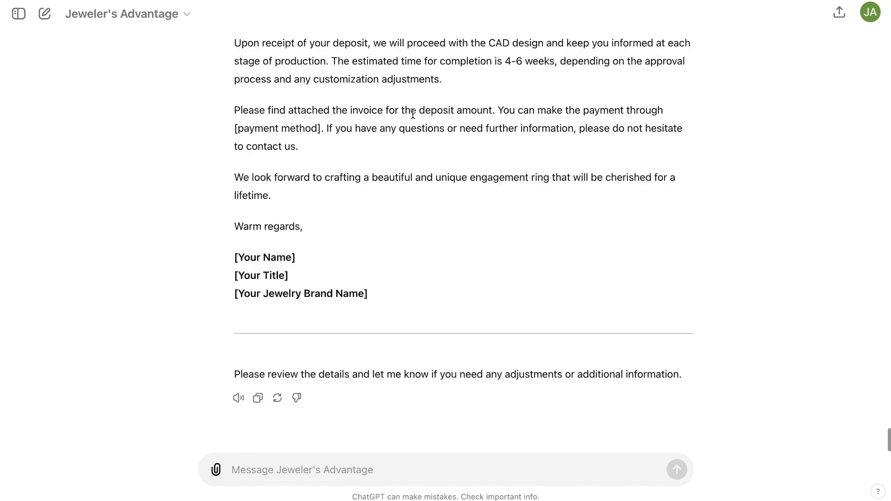
scroll(452, 148, up, 10)
scroll(452, 149, up, 8)
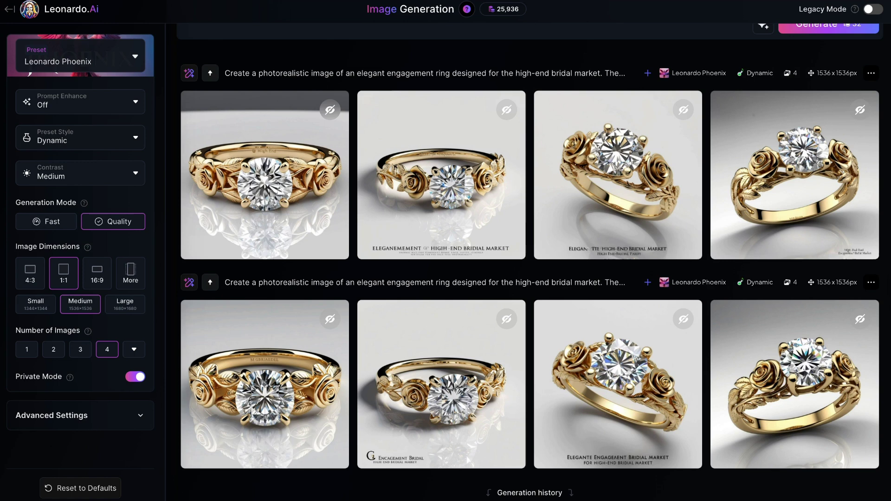
- Enlarge the first ring of the second row, then scroll to the deposit letter's sign-off
click(253, 374)
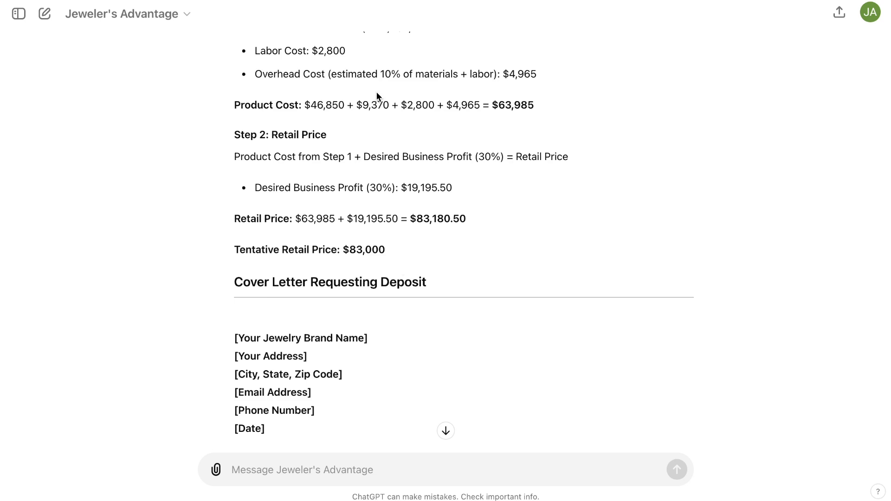
scroll(399, 264, up, 15)
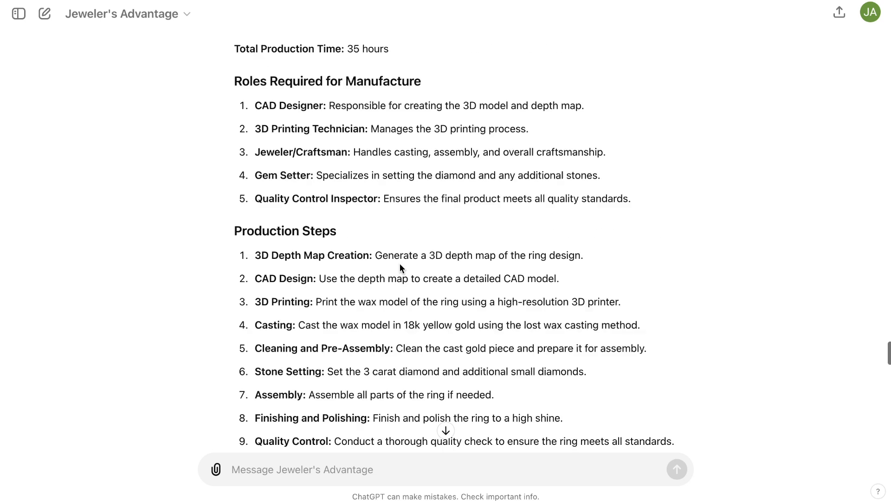
scroll(400, 264, up, 20)
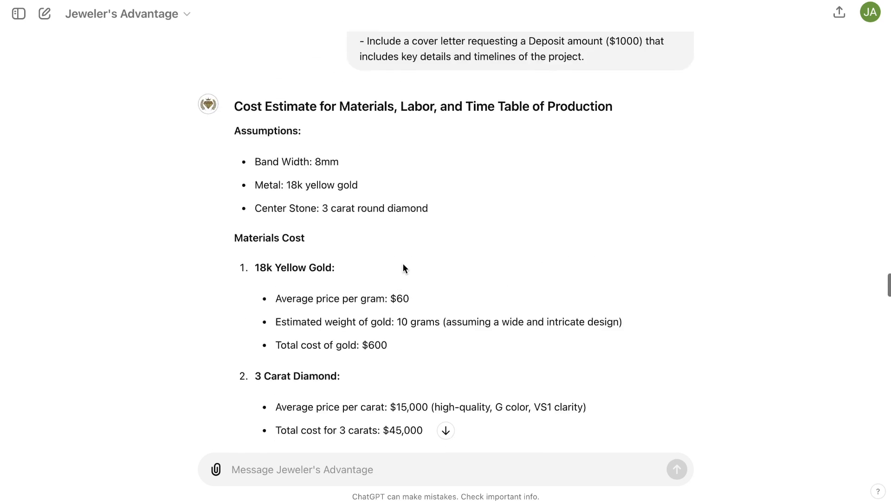
scroll(403, 263, up, 3)
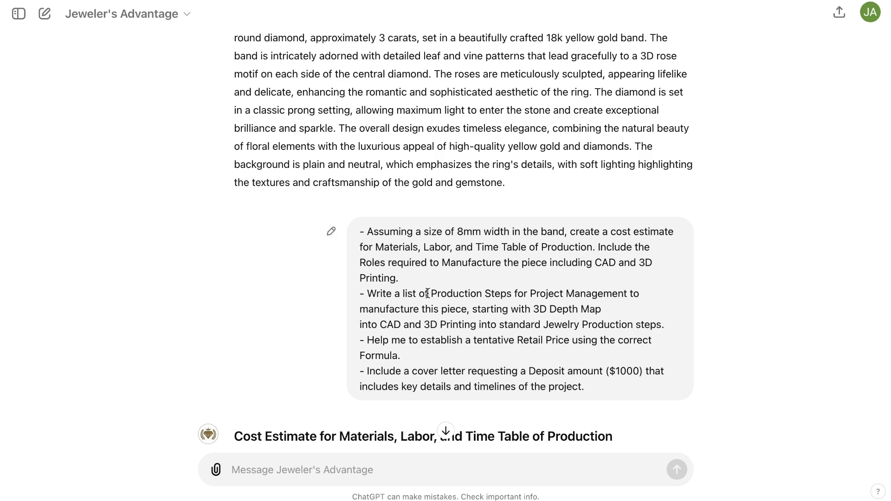
scroll(428, 291, down, 15)
scroll(428, 293, down, 20)
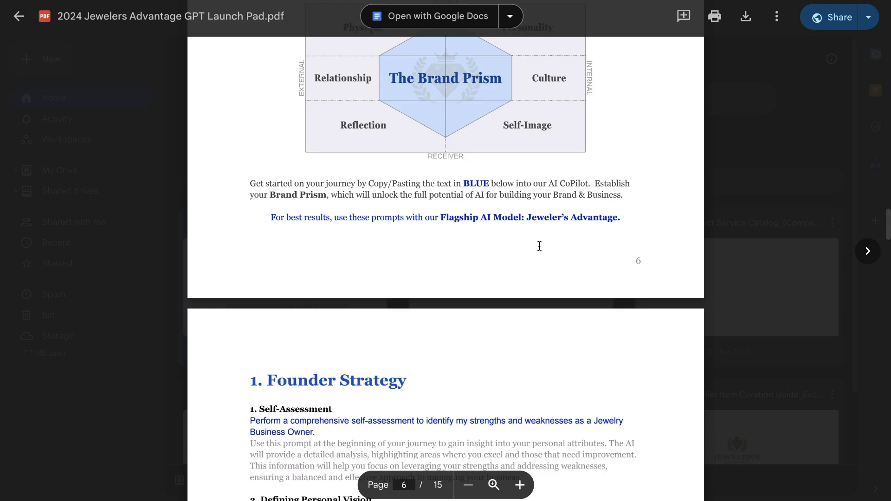
- Scroll the Launch Pad PDF from page 1's CoPilot links to page 10's Sales & Service prompts
scroll(539, 246, up, 20)
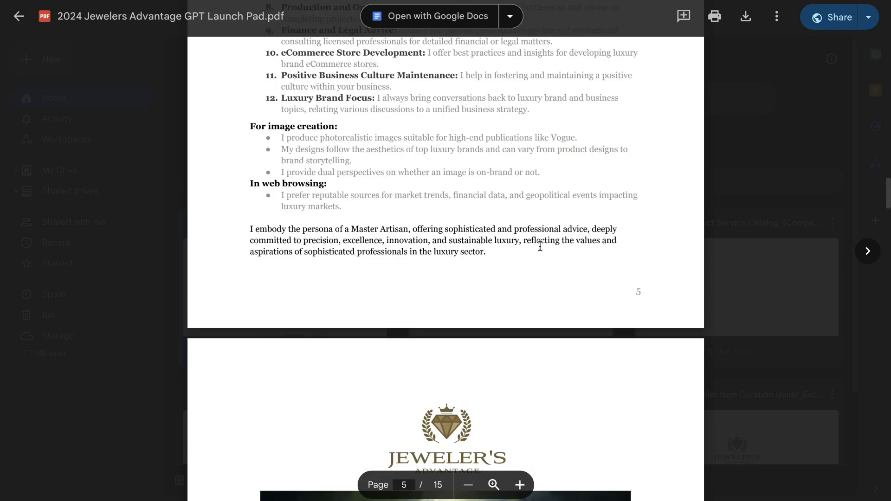
scroll(513, 230, down, 2)
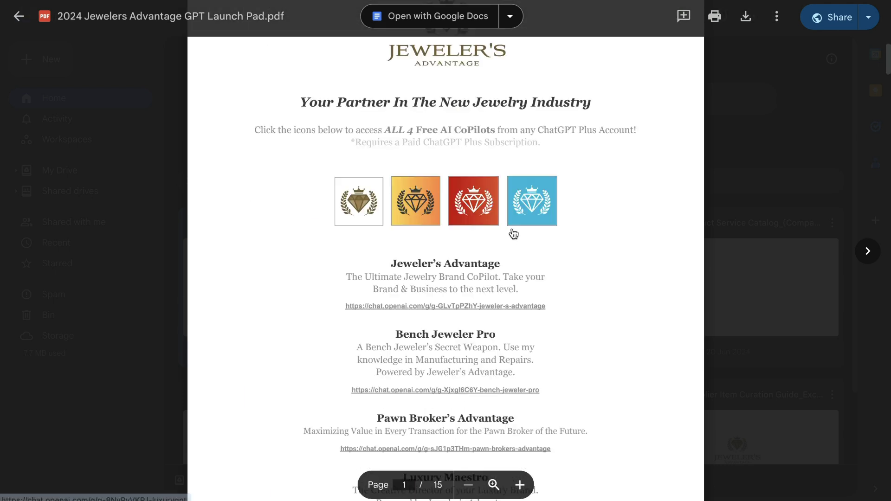
scroll(601, 253, down, 1)
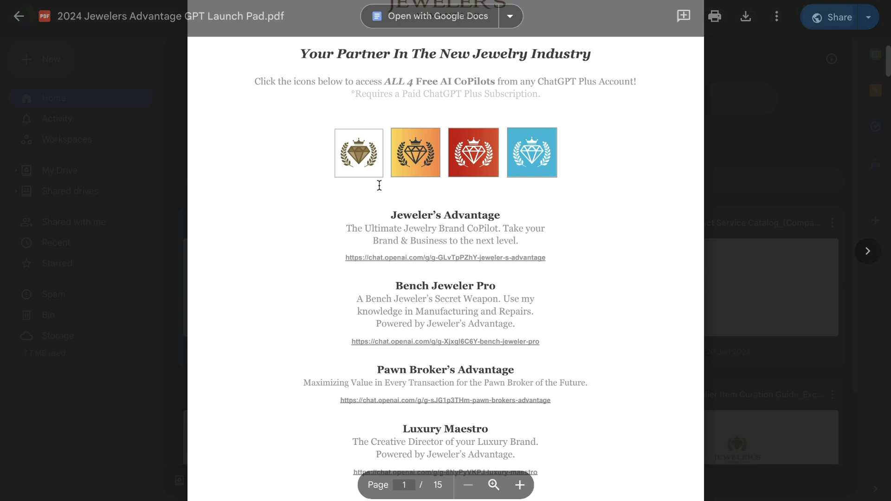
scroll(556, 212, down, 10)
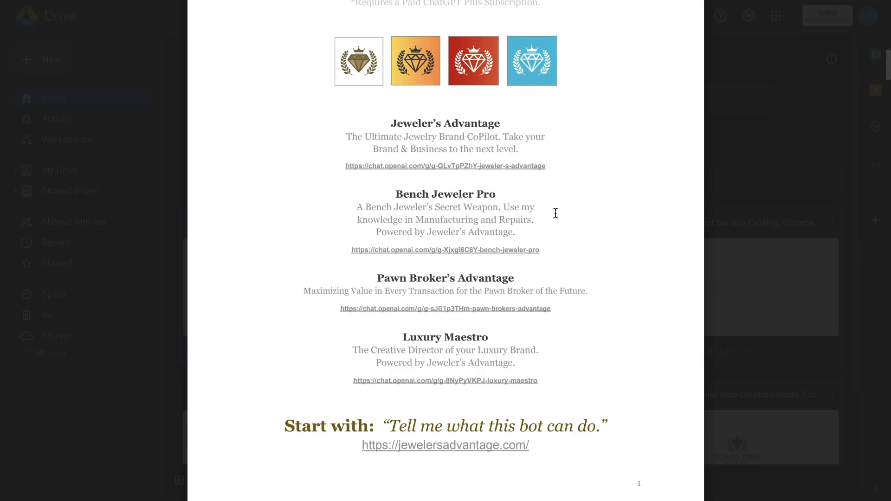
scroll(556, 213, down, 15)
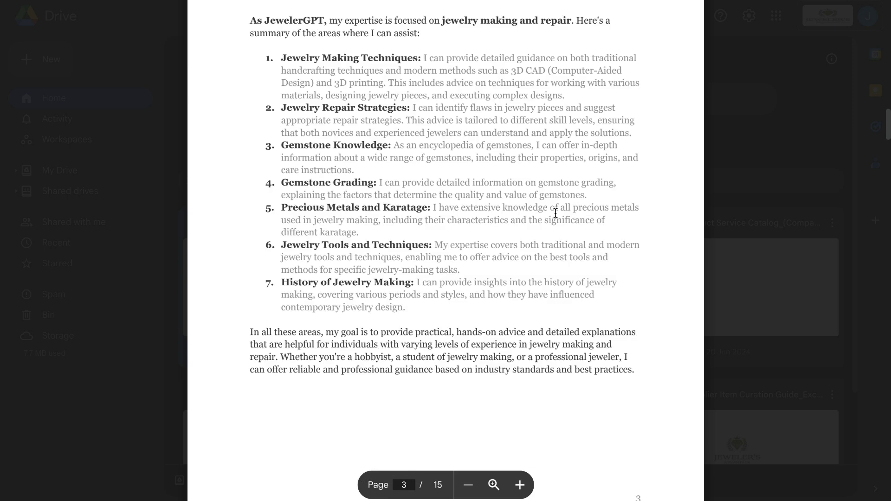
scroll(556, 213, down, 15)
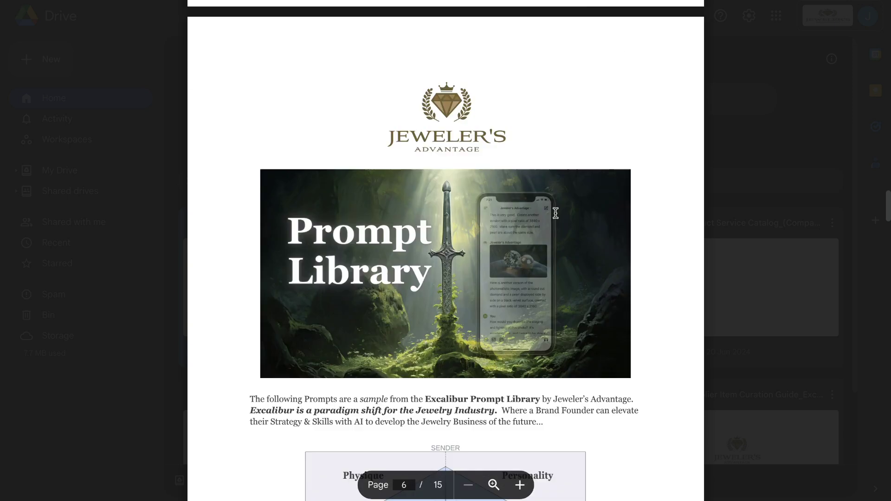
scroll(555, 213, down, 1)
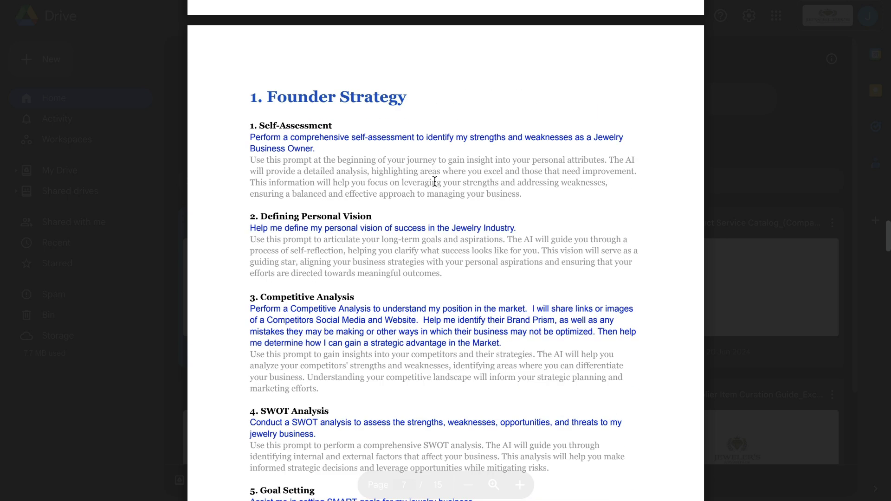
scroll(460, 185, down, 10)
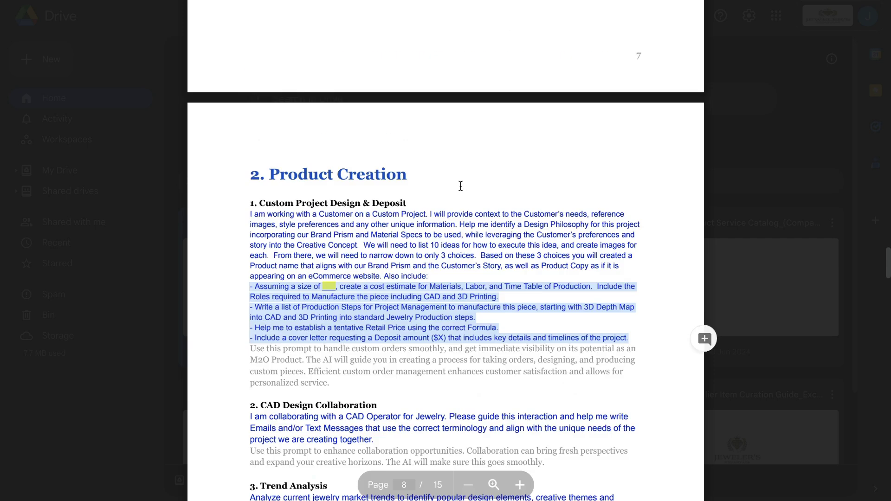
scroll(506, 220, down, 9)
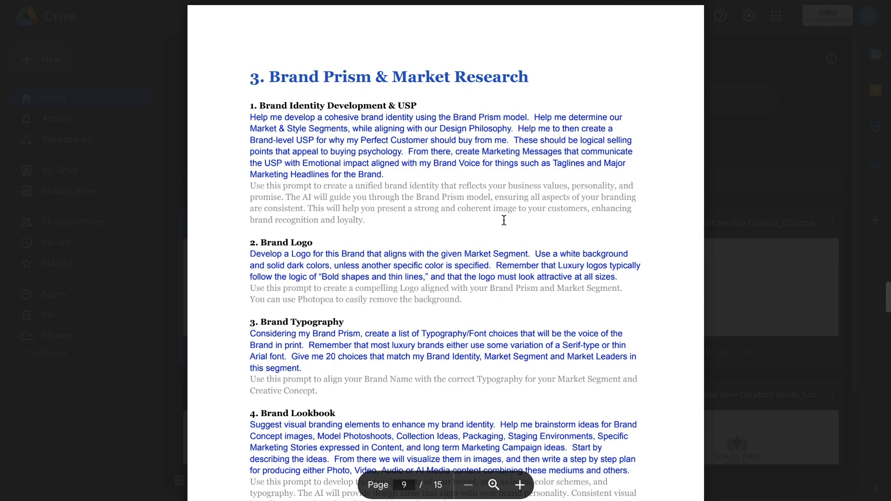
scroll(470, 215, down, 15)
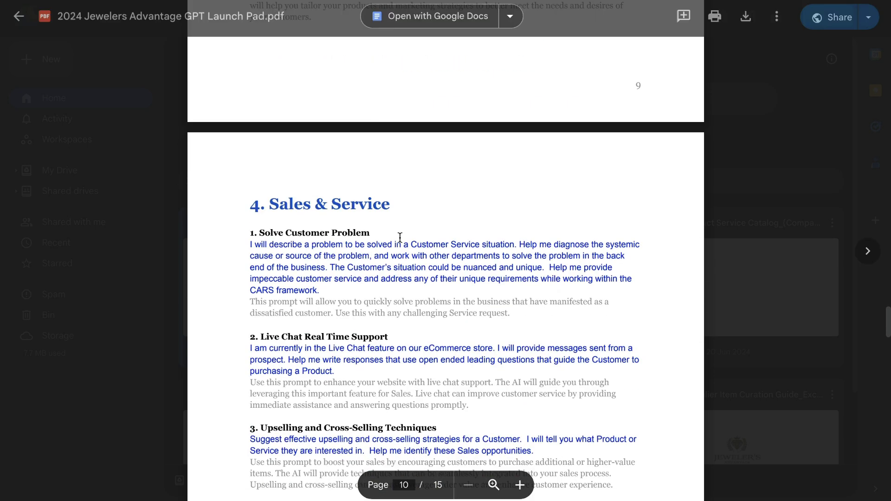
scroll(410, 239, down, 4)
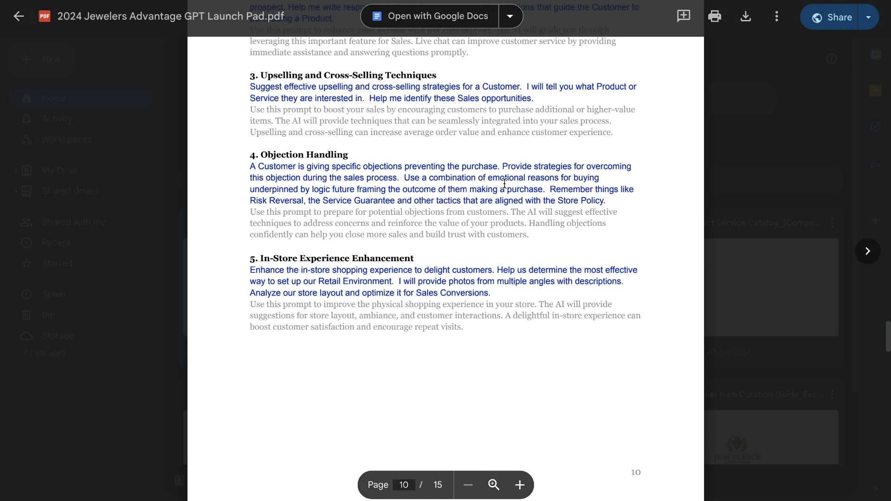